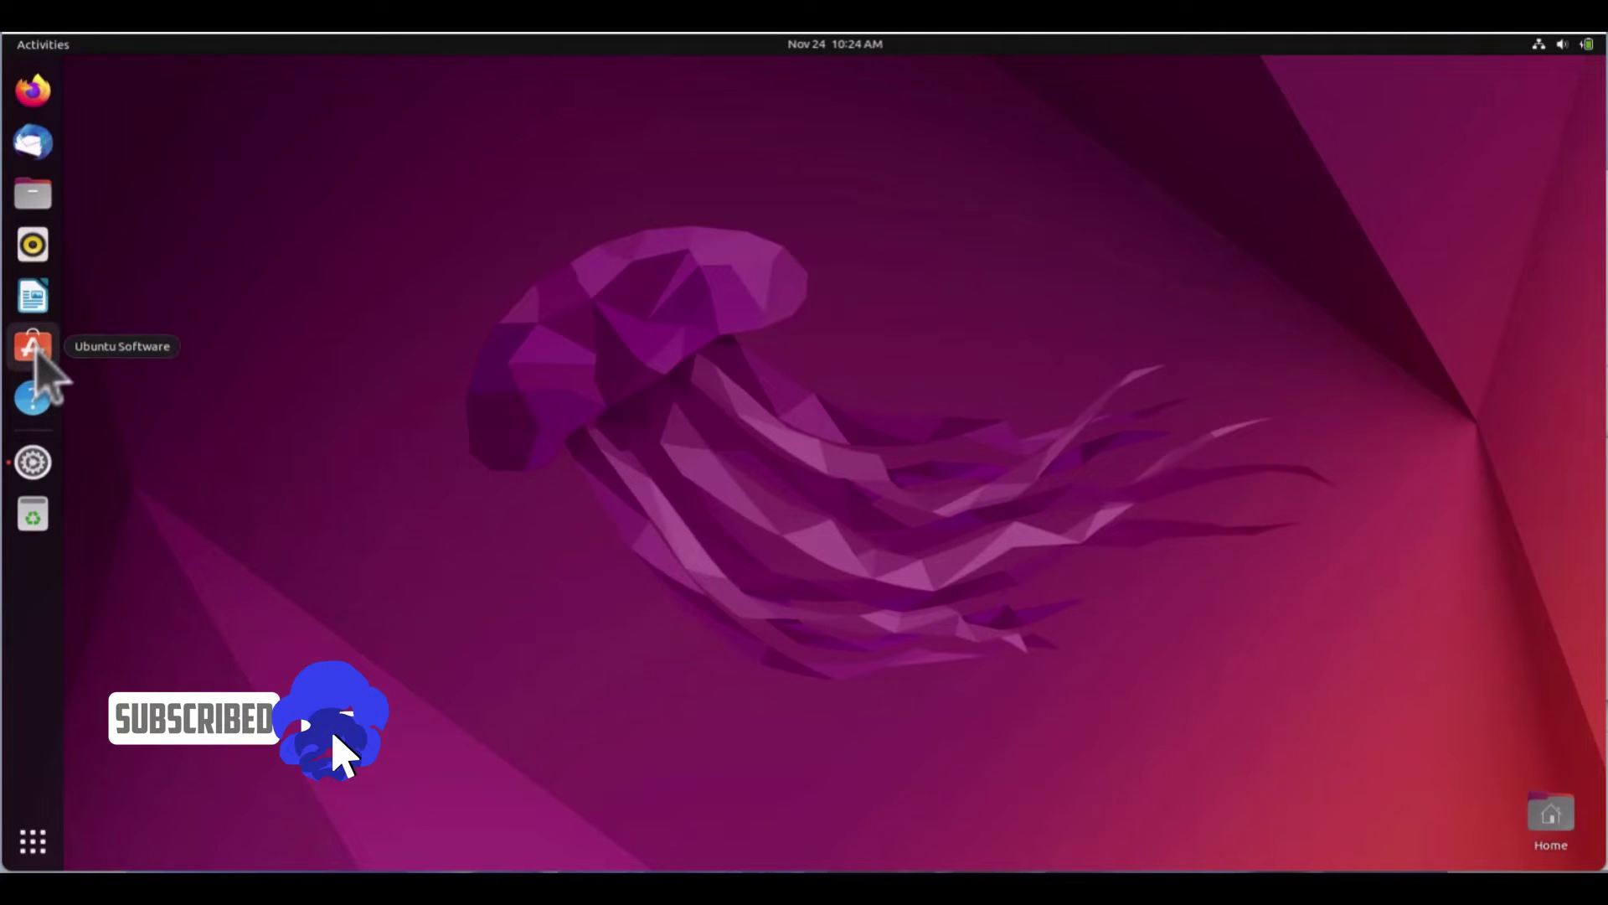
Step: Launch Ubuntu Software from the dock to reach its Explore page
click(35, 357)
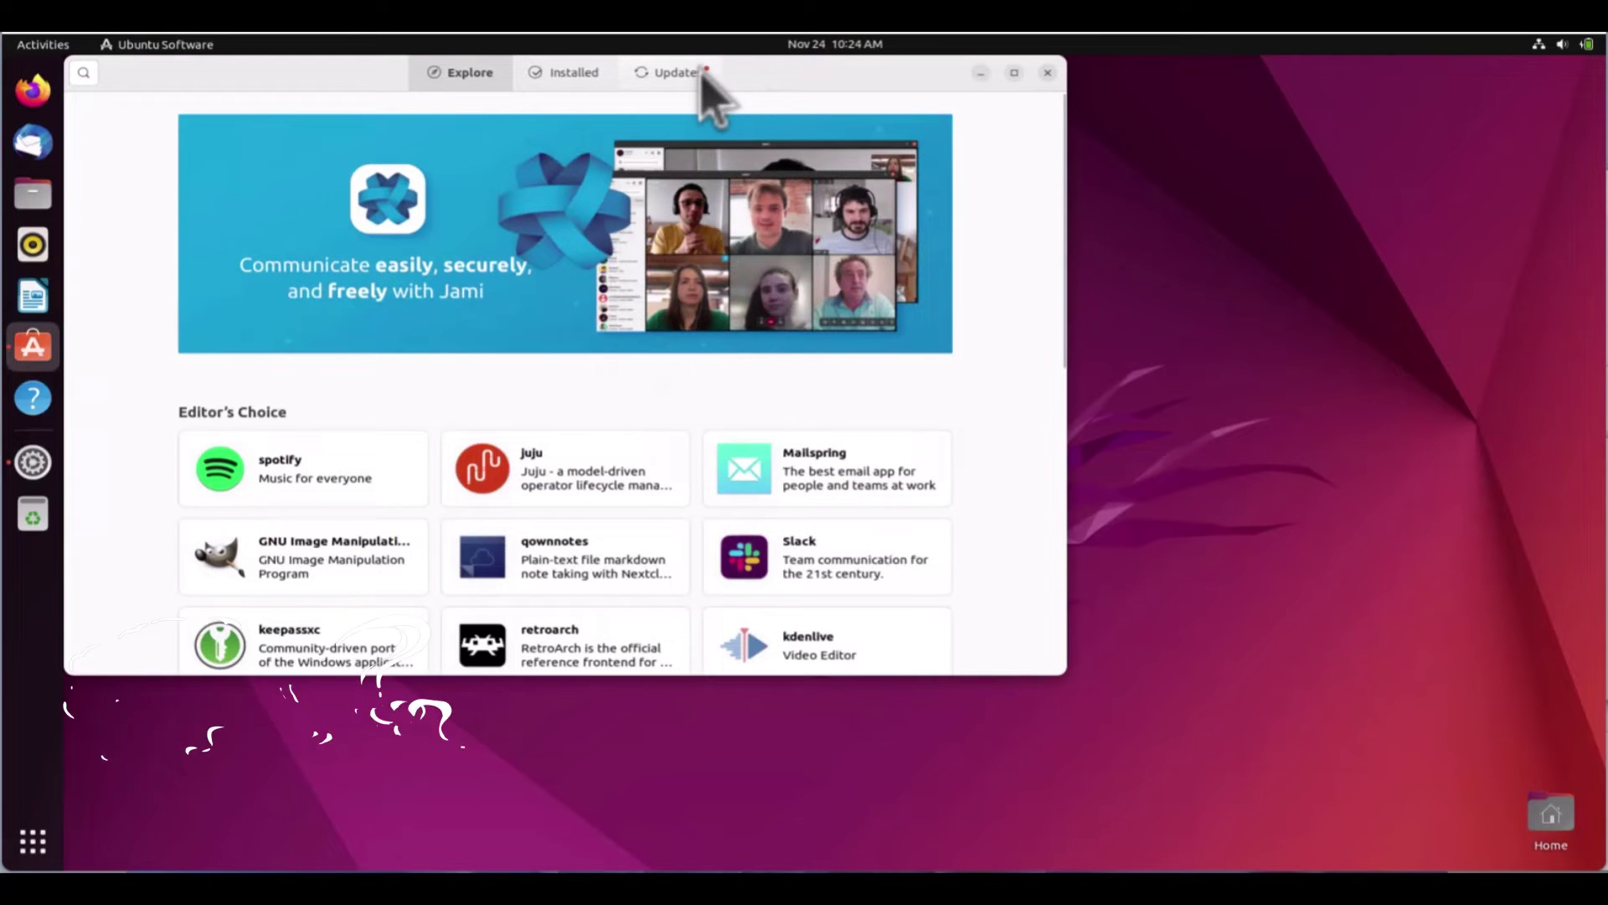
Step: Try updating Snap Store from the Updates tab, then launch Terminal from the app overview
click(676, 73)
click(768, 179)
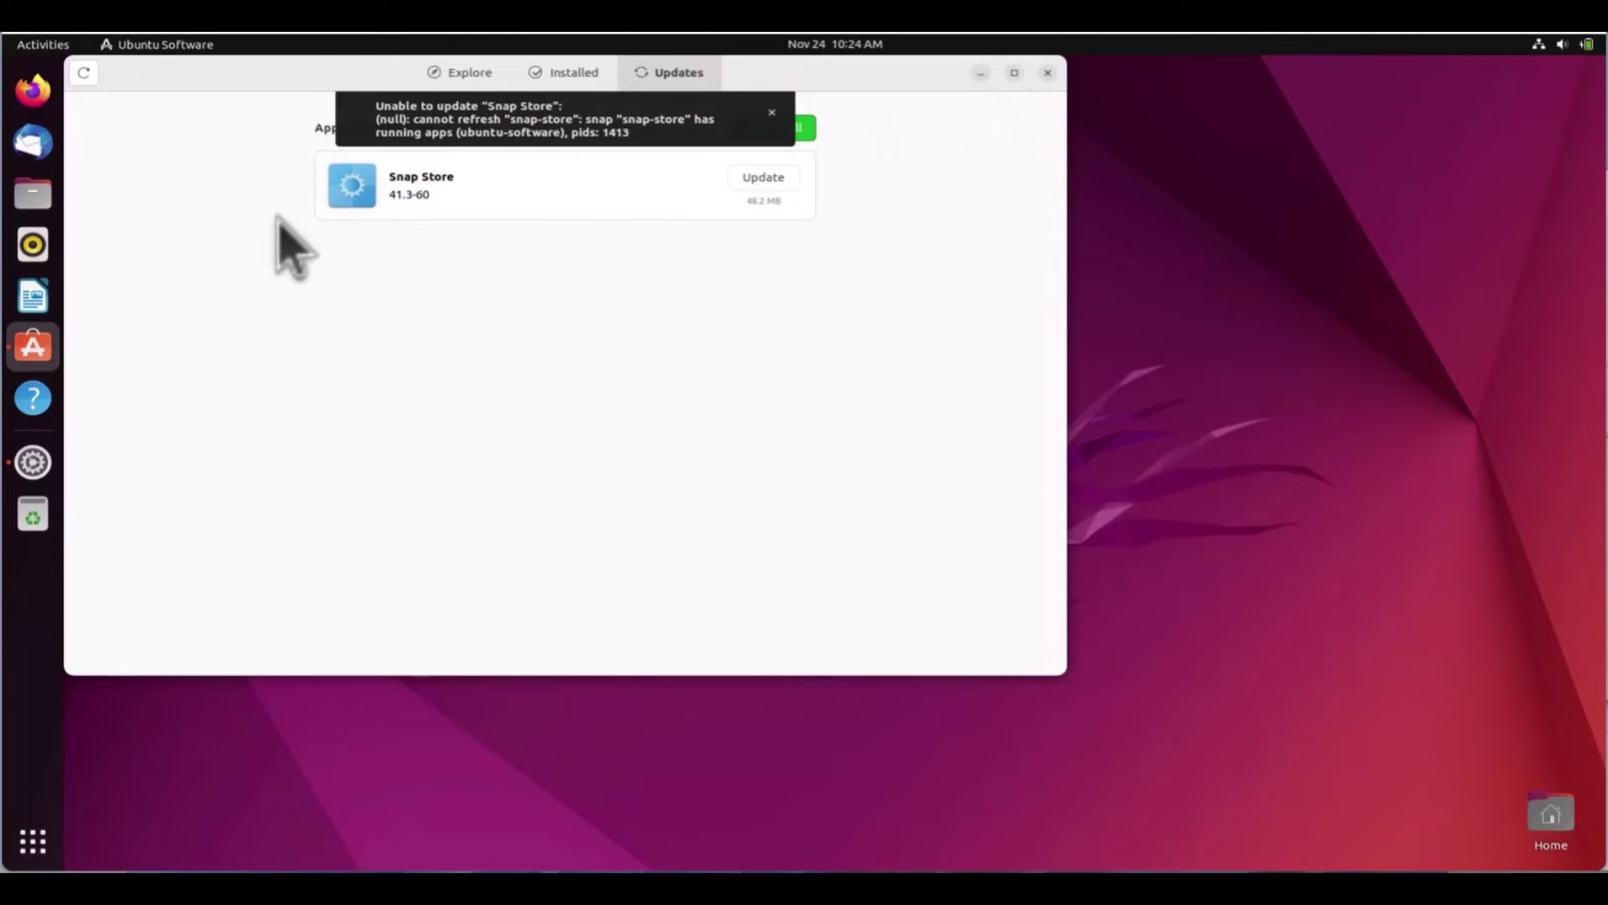
click(32, 842)
text(ter)
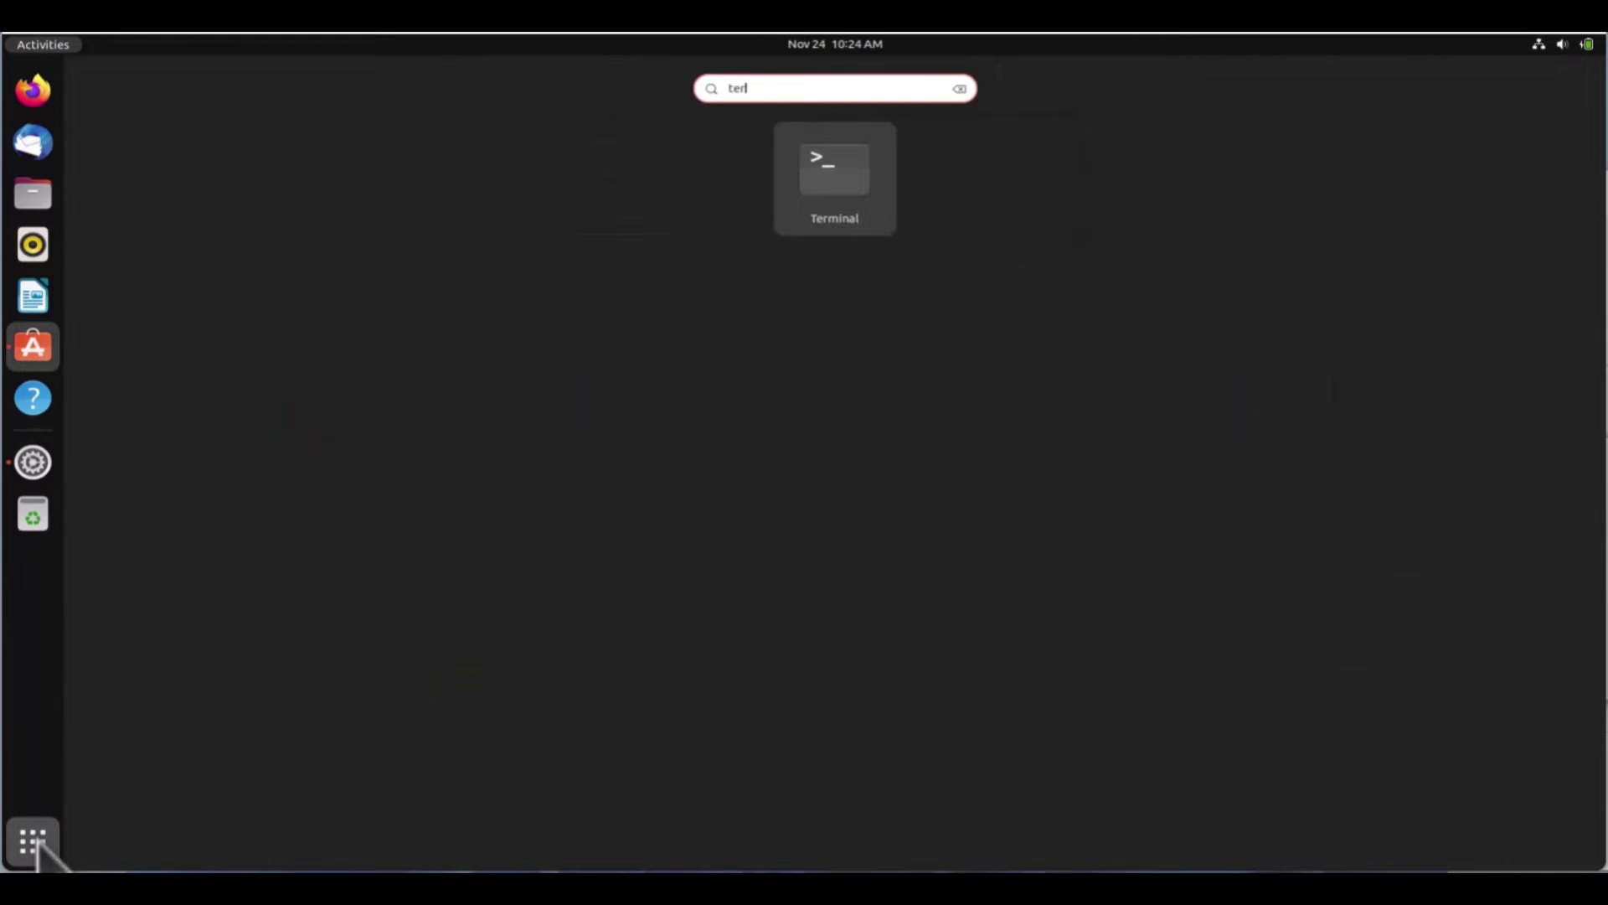
click(851, 183)
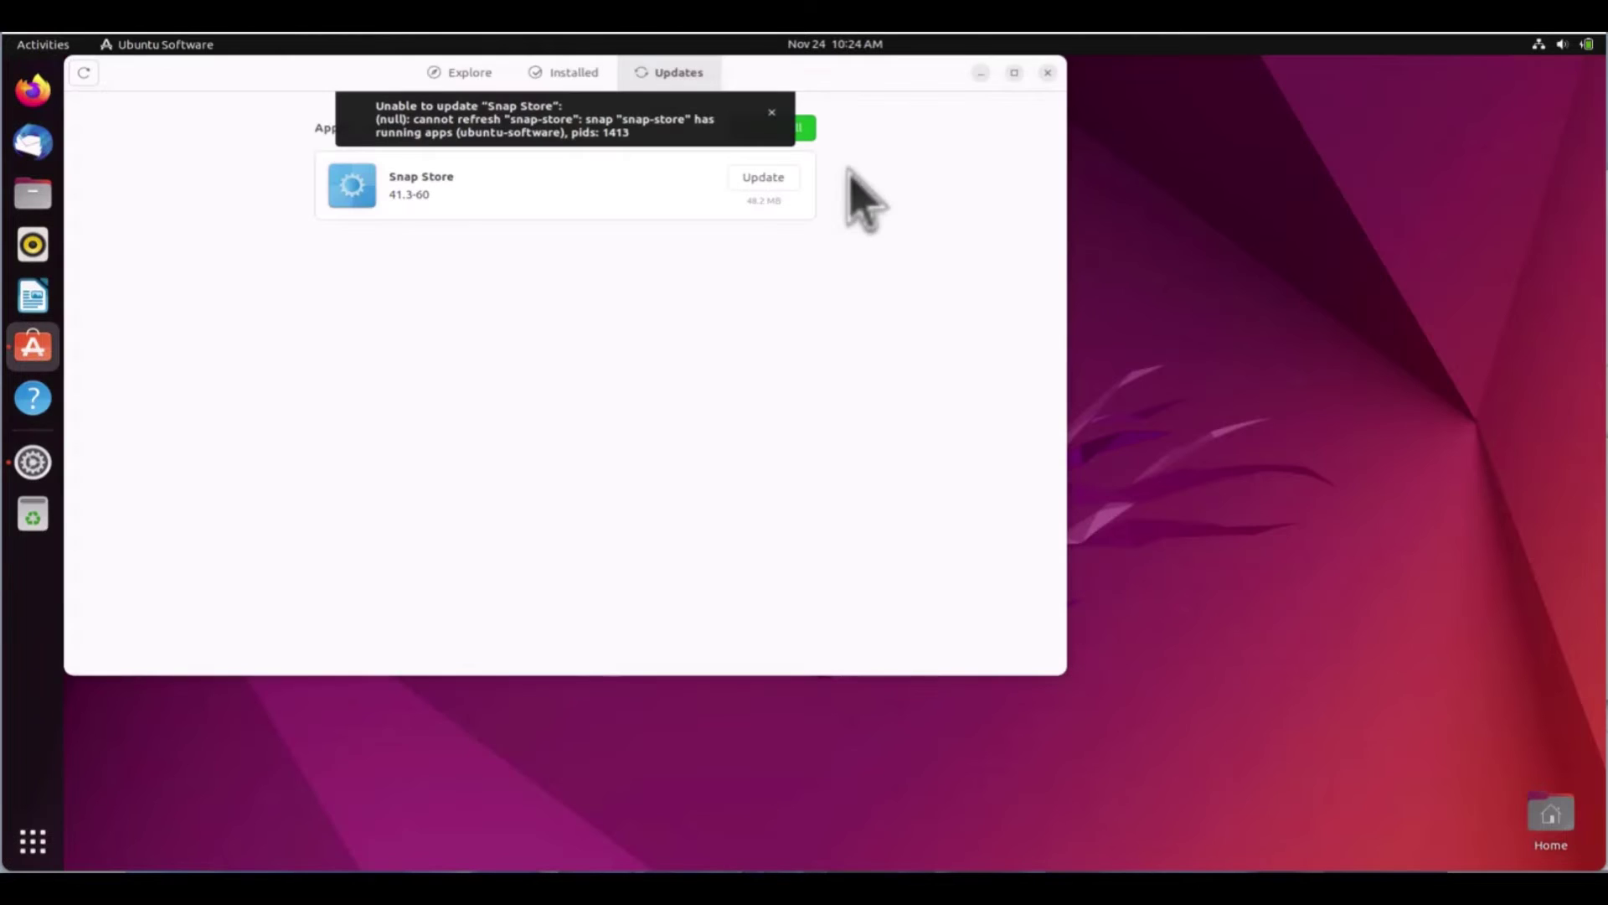
Step: Zoom the Terminal text in several steps and center the window over Ubuntu Software
mouse_move(227, 116)
mouse_down()
mouse_move(546, 238)
mouse_move(1092, 238)
mouse_up()
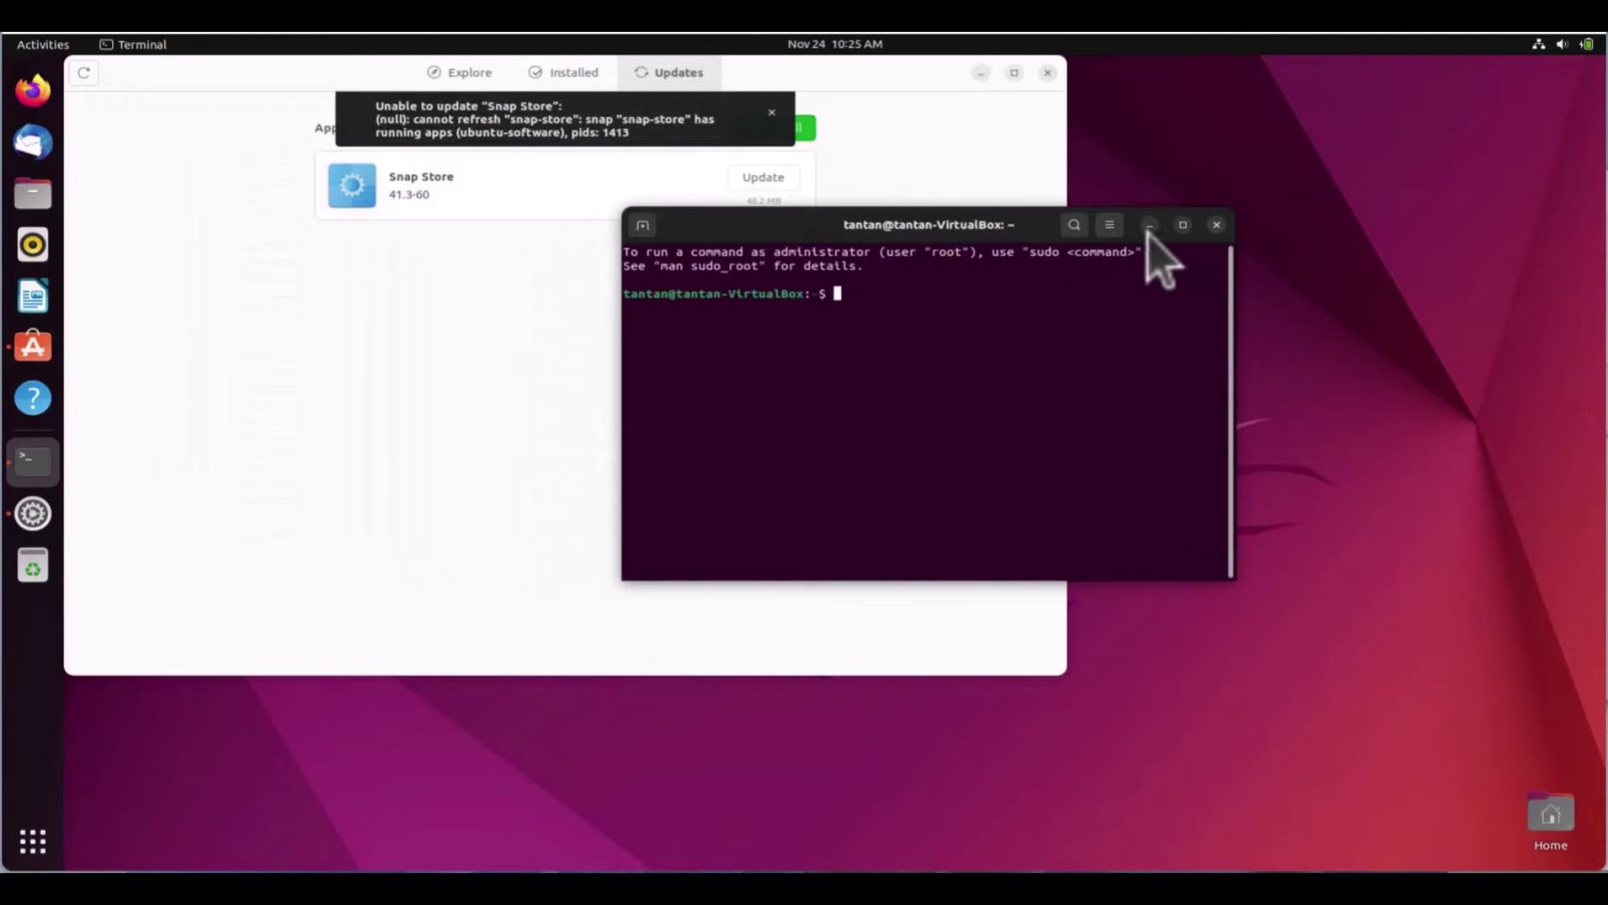
click(1108, 225)
click(1163, 274)
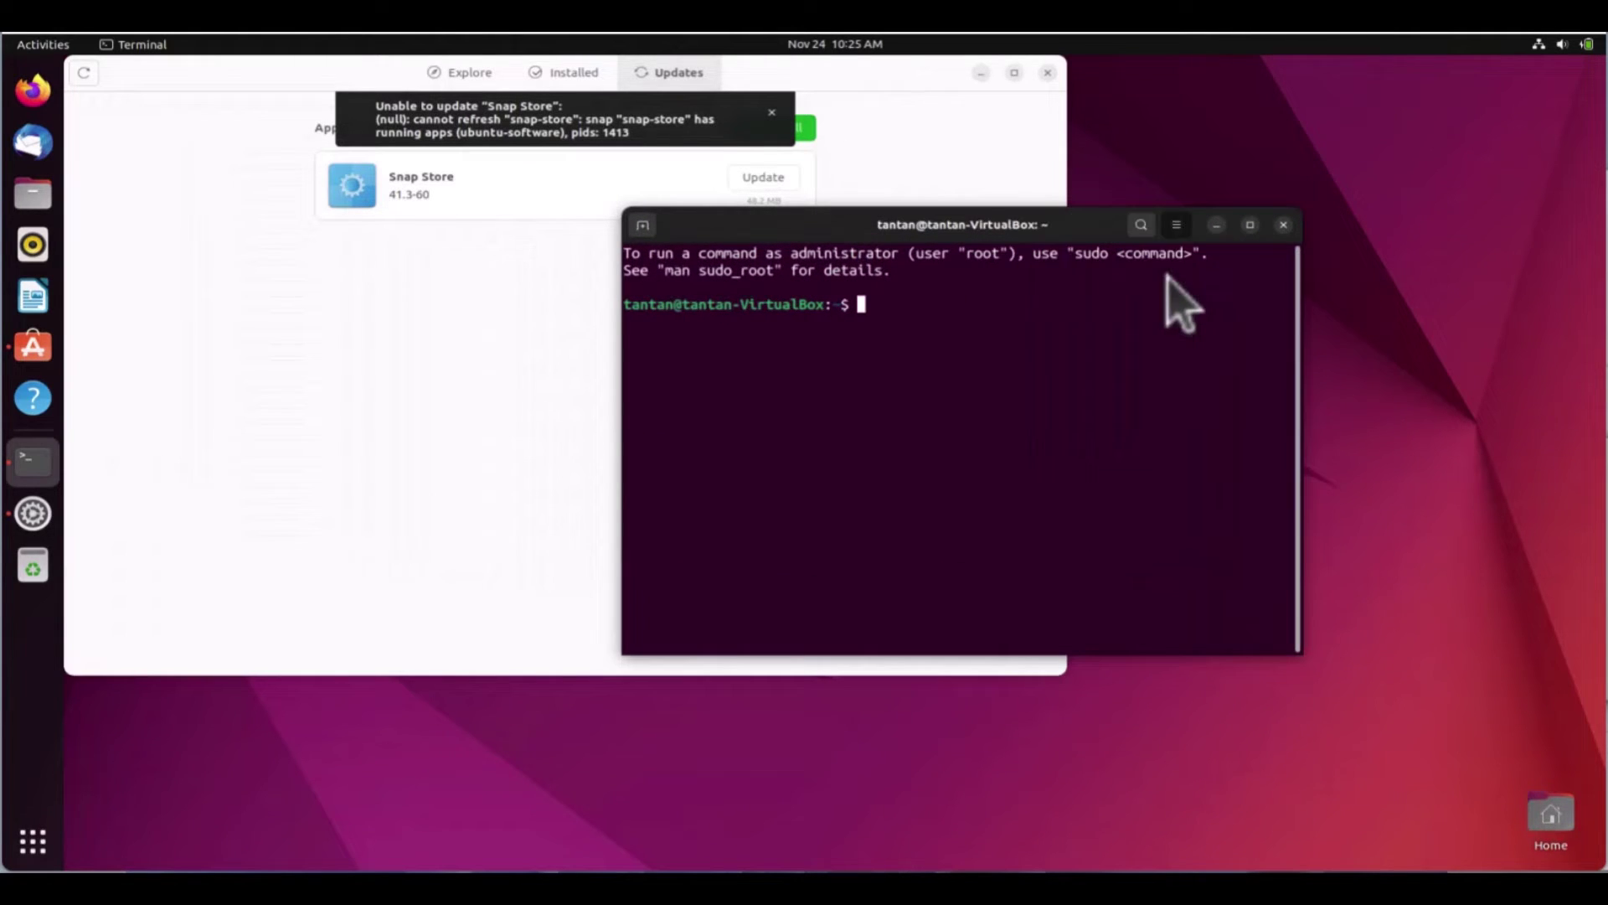
click(1176, 225)
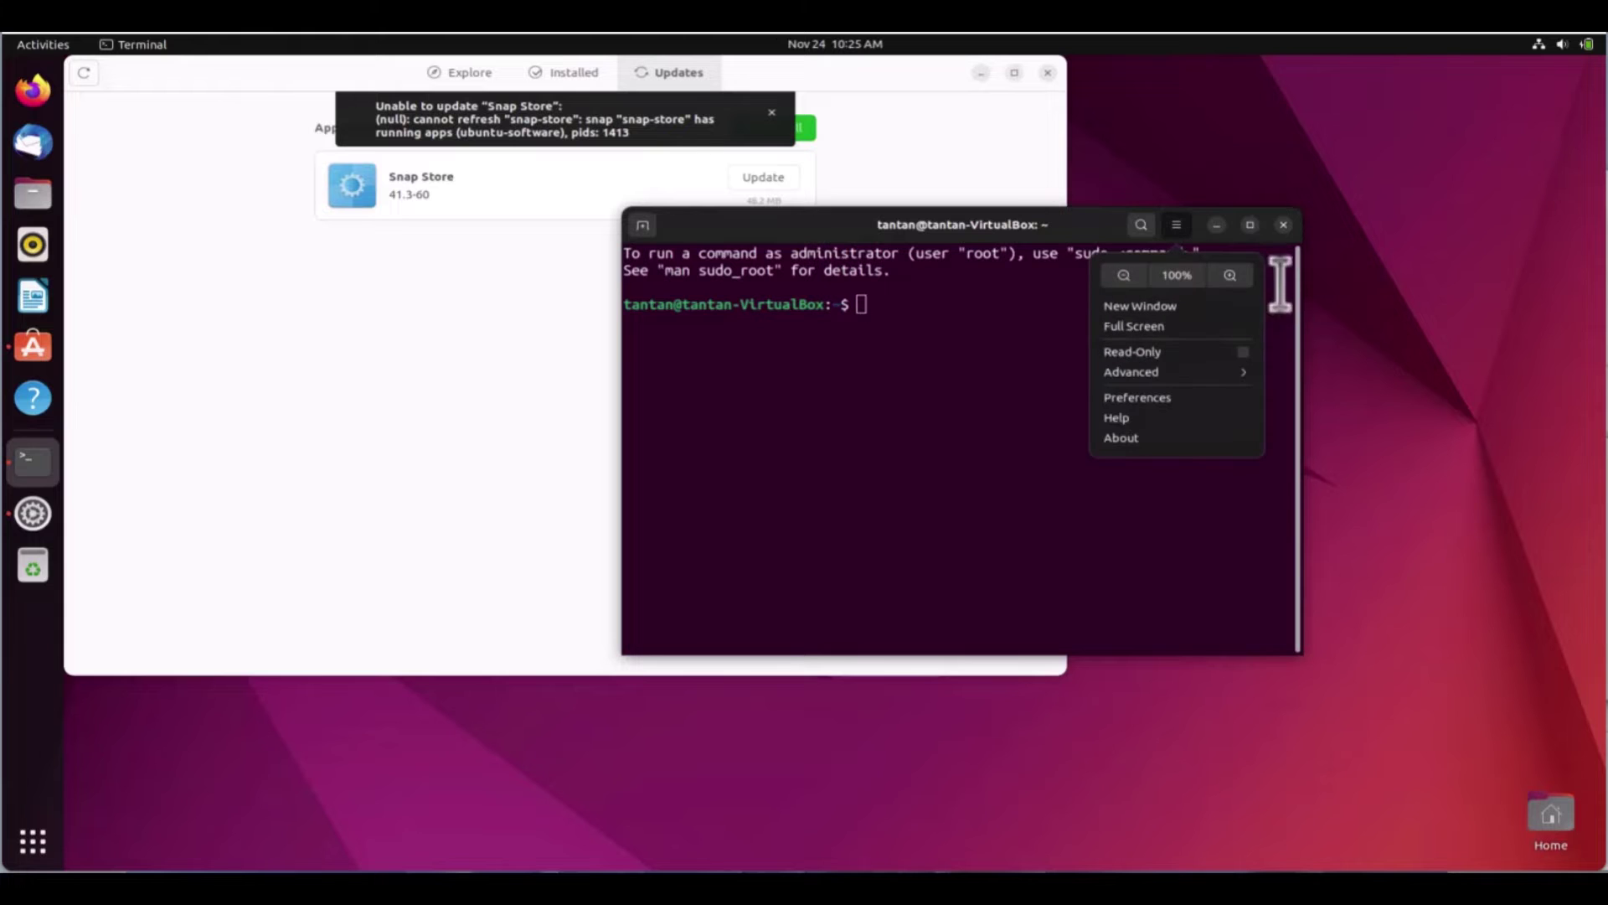
click(1236, 274)
drag(1062, 225, 772, 271)
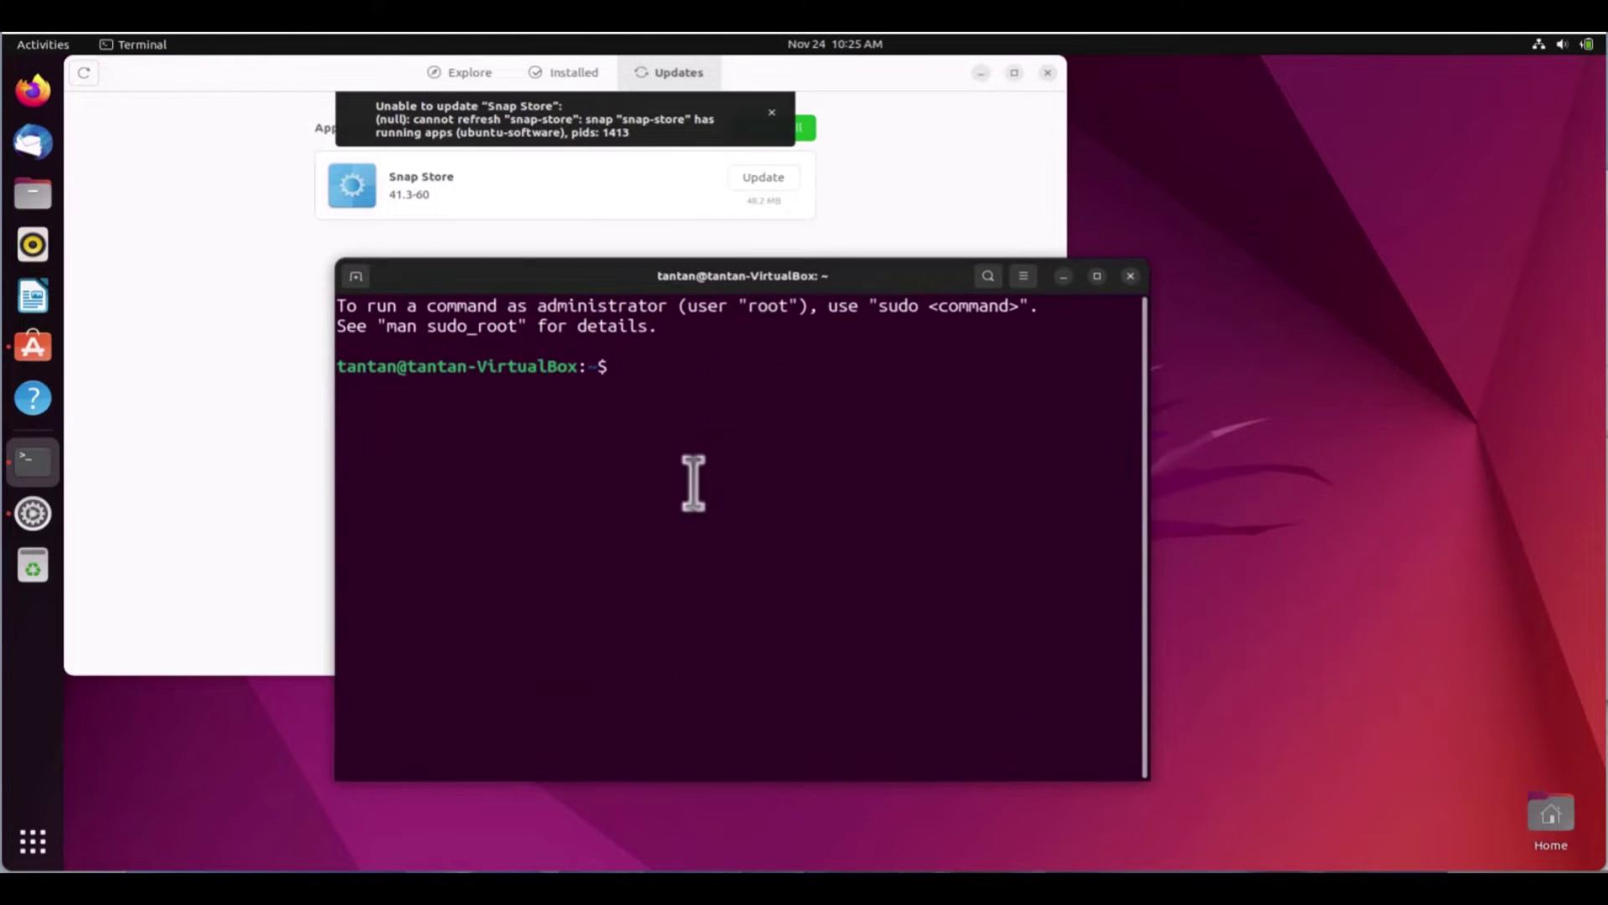
text(su)
text(do sna)
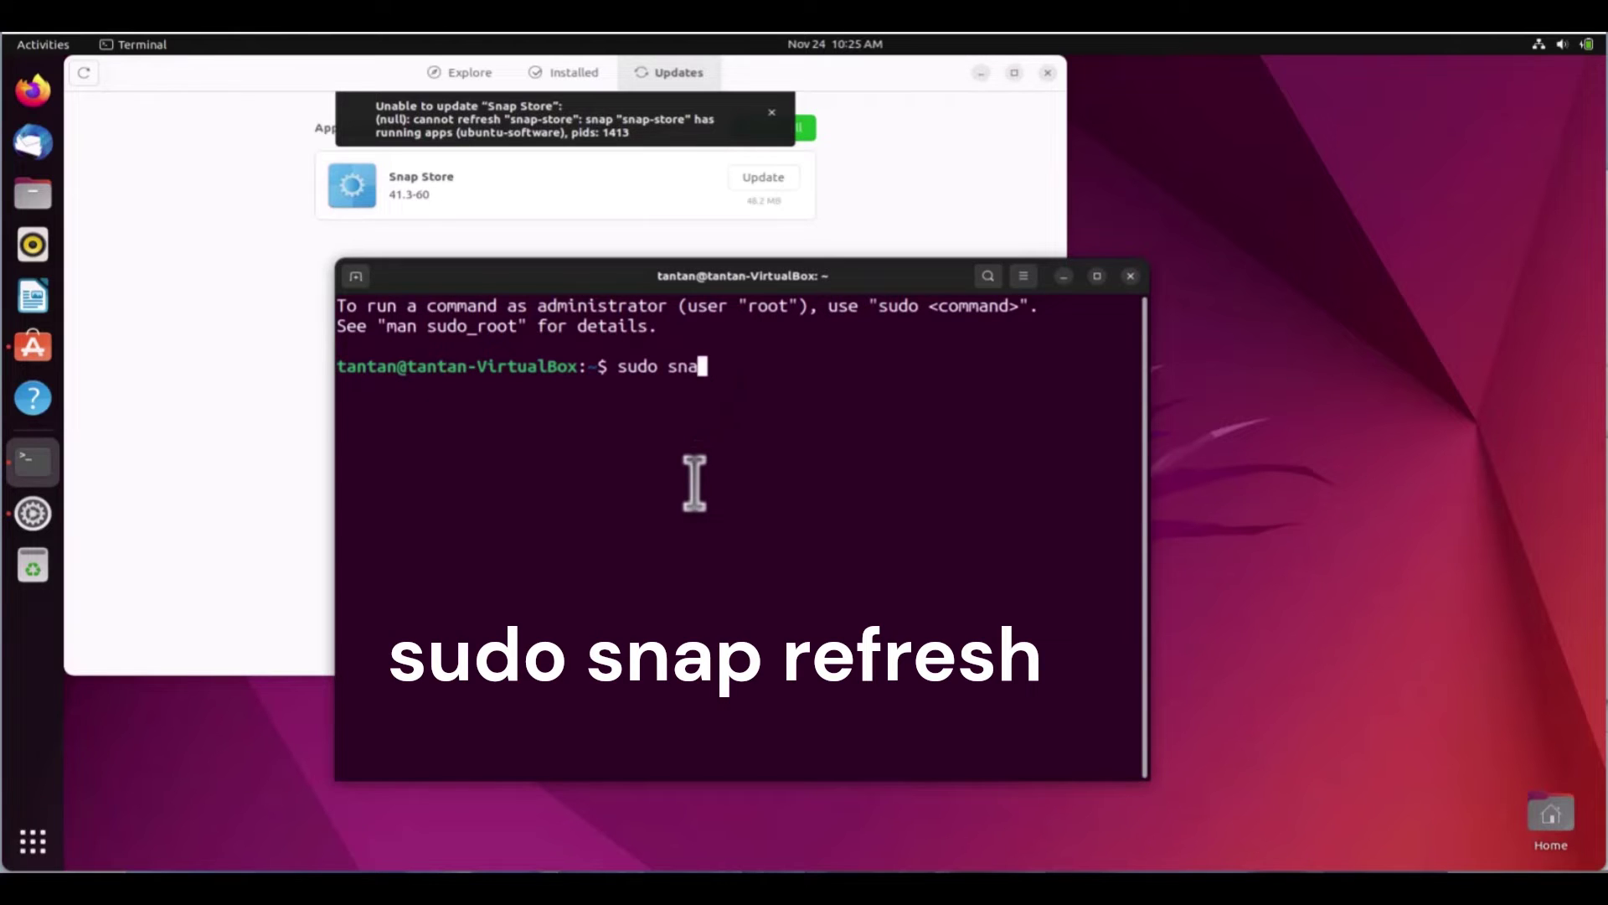
text(p refresh)
Step: Run 'sudo snap refresh' with the administrator password; all snaps report up to date
key(Return)
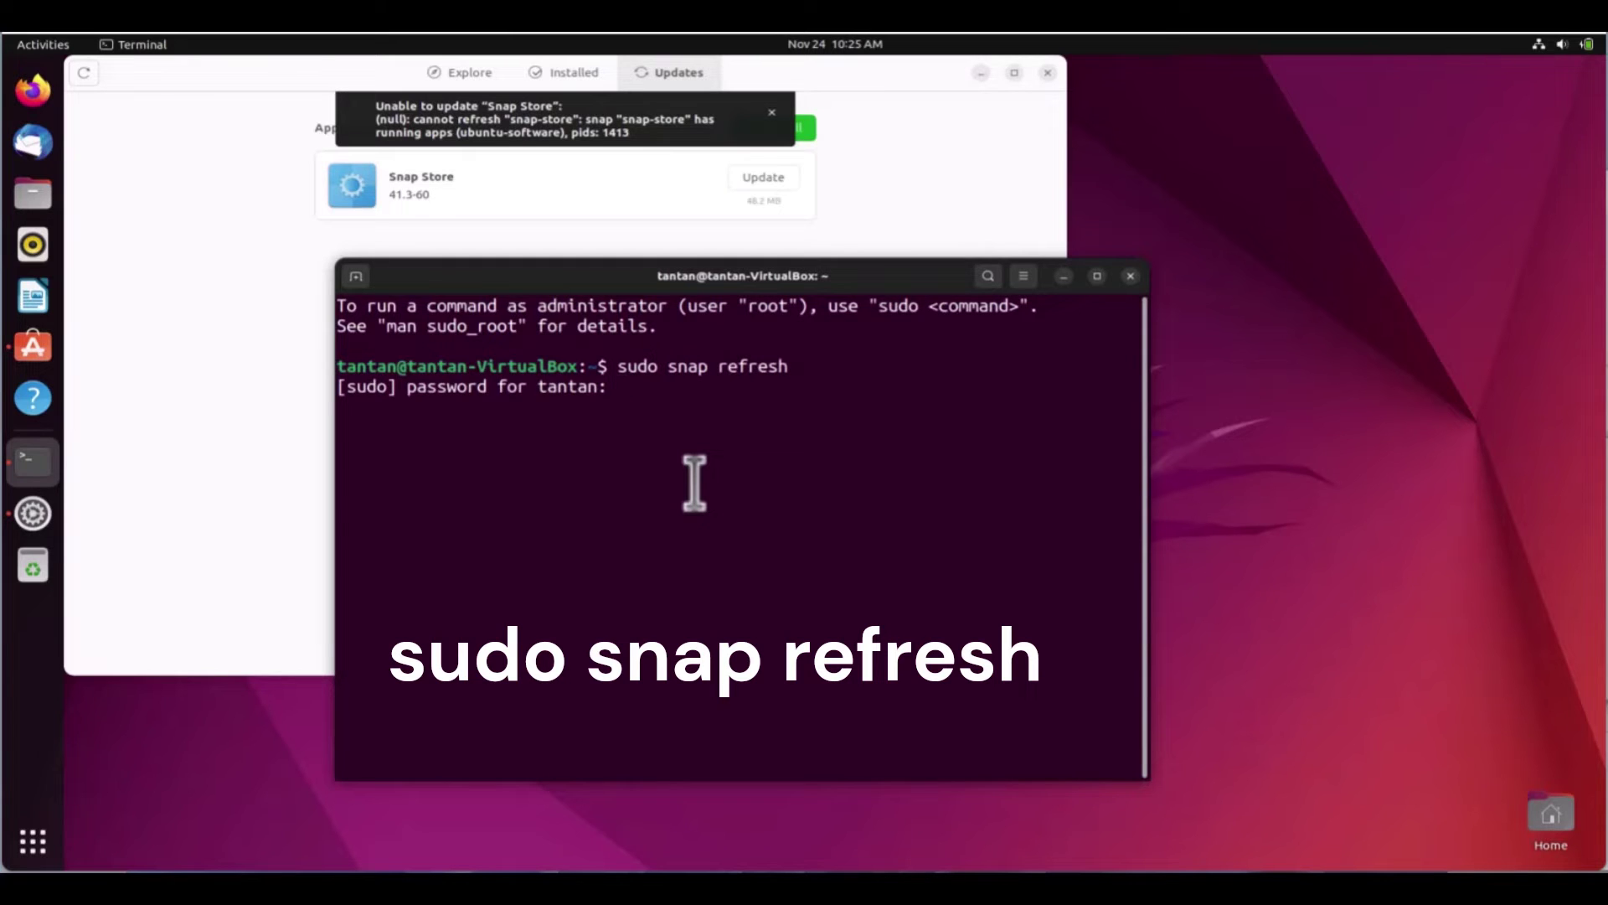
key(Return)
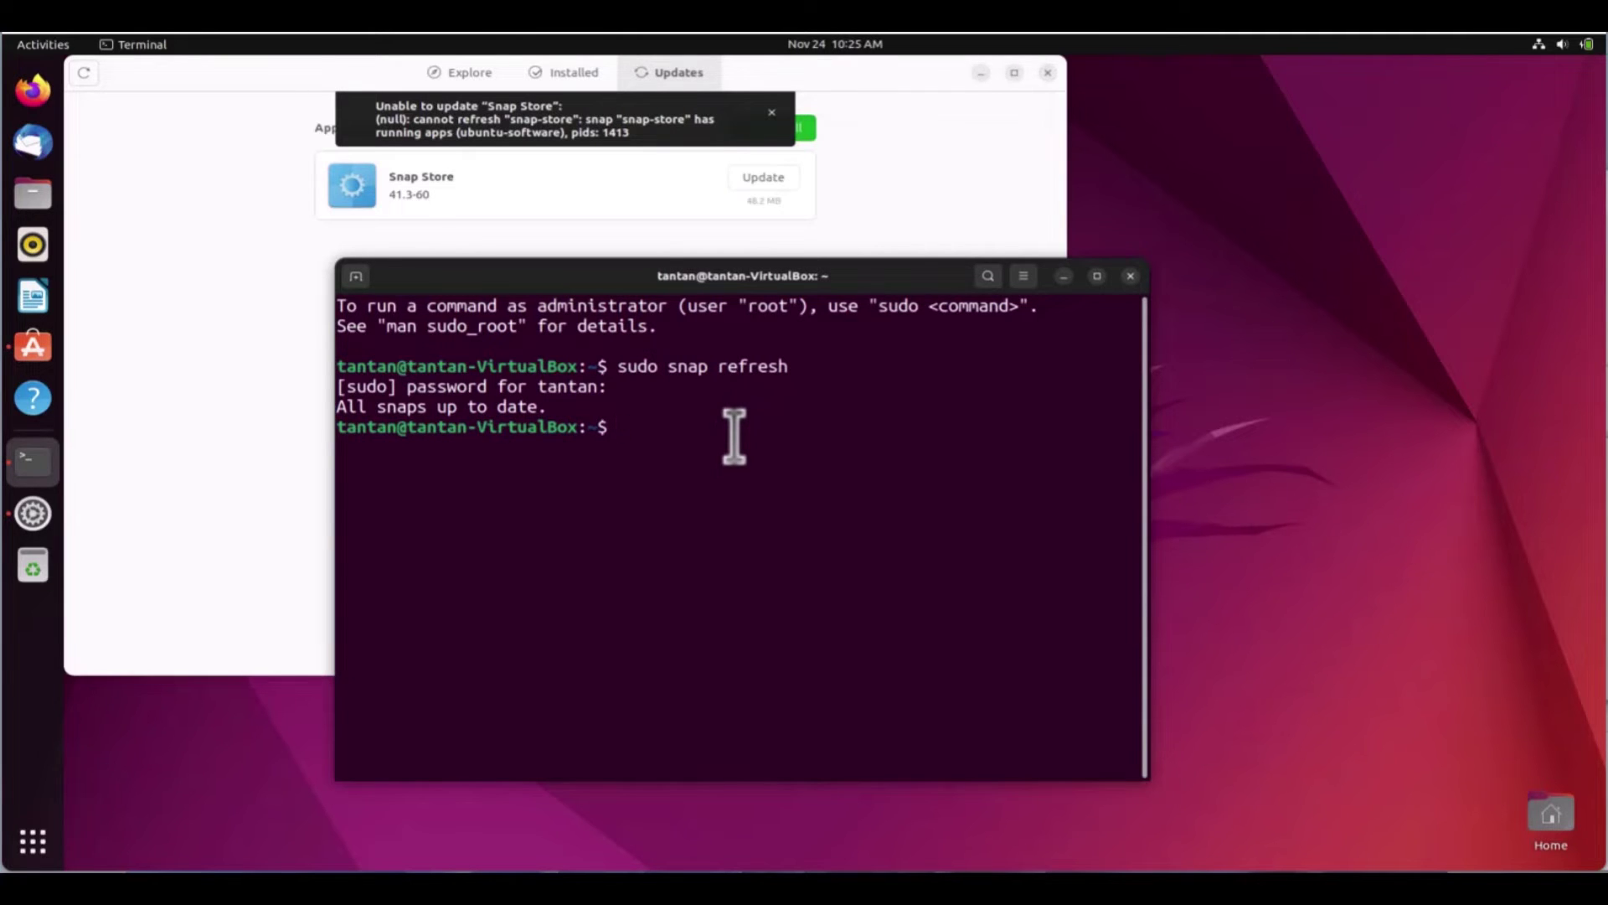
text(sud)
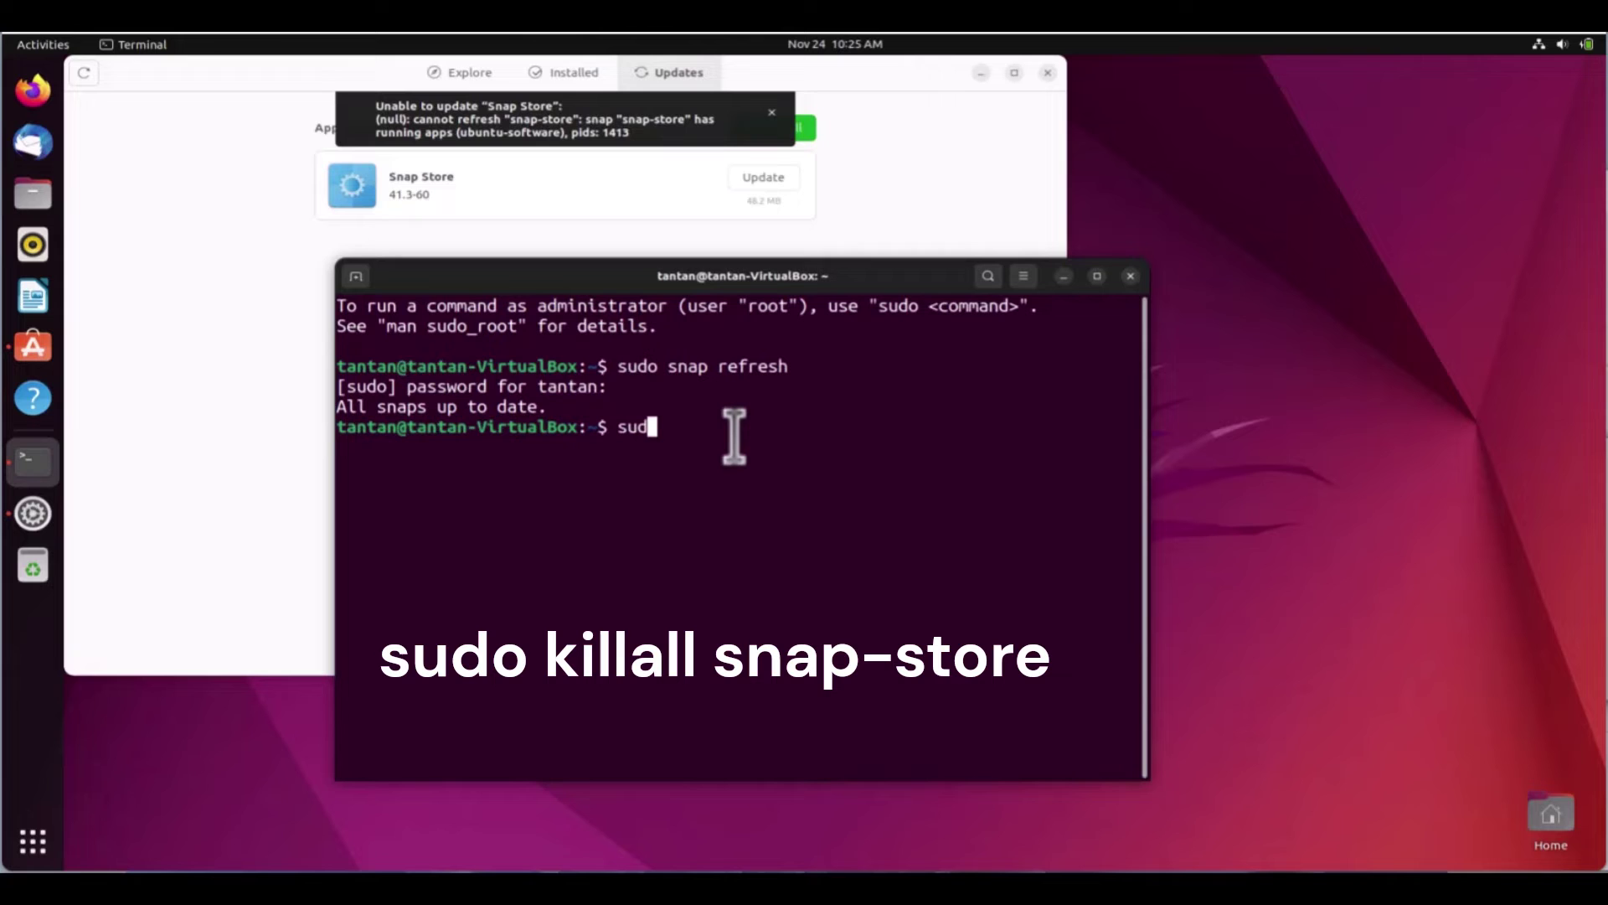
text(o kill)
text(all sna)
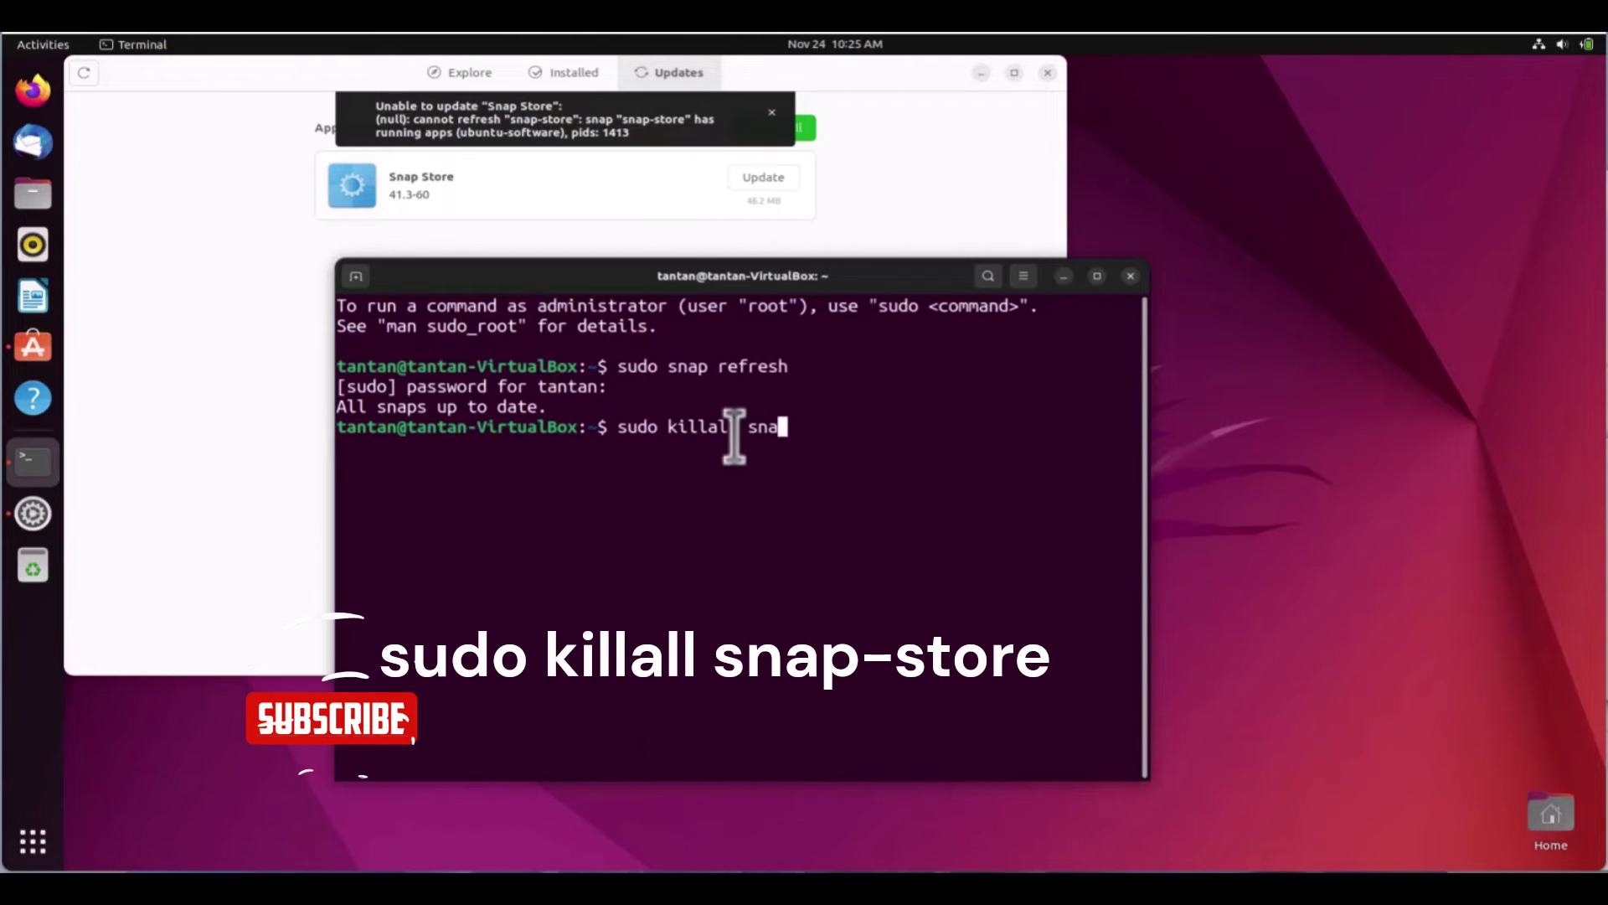
text(p-st)
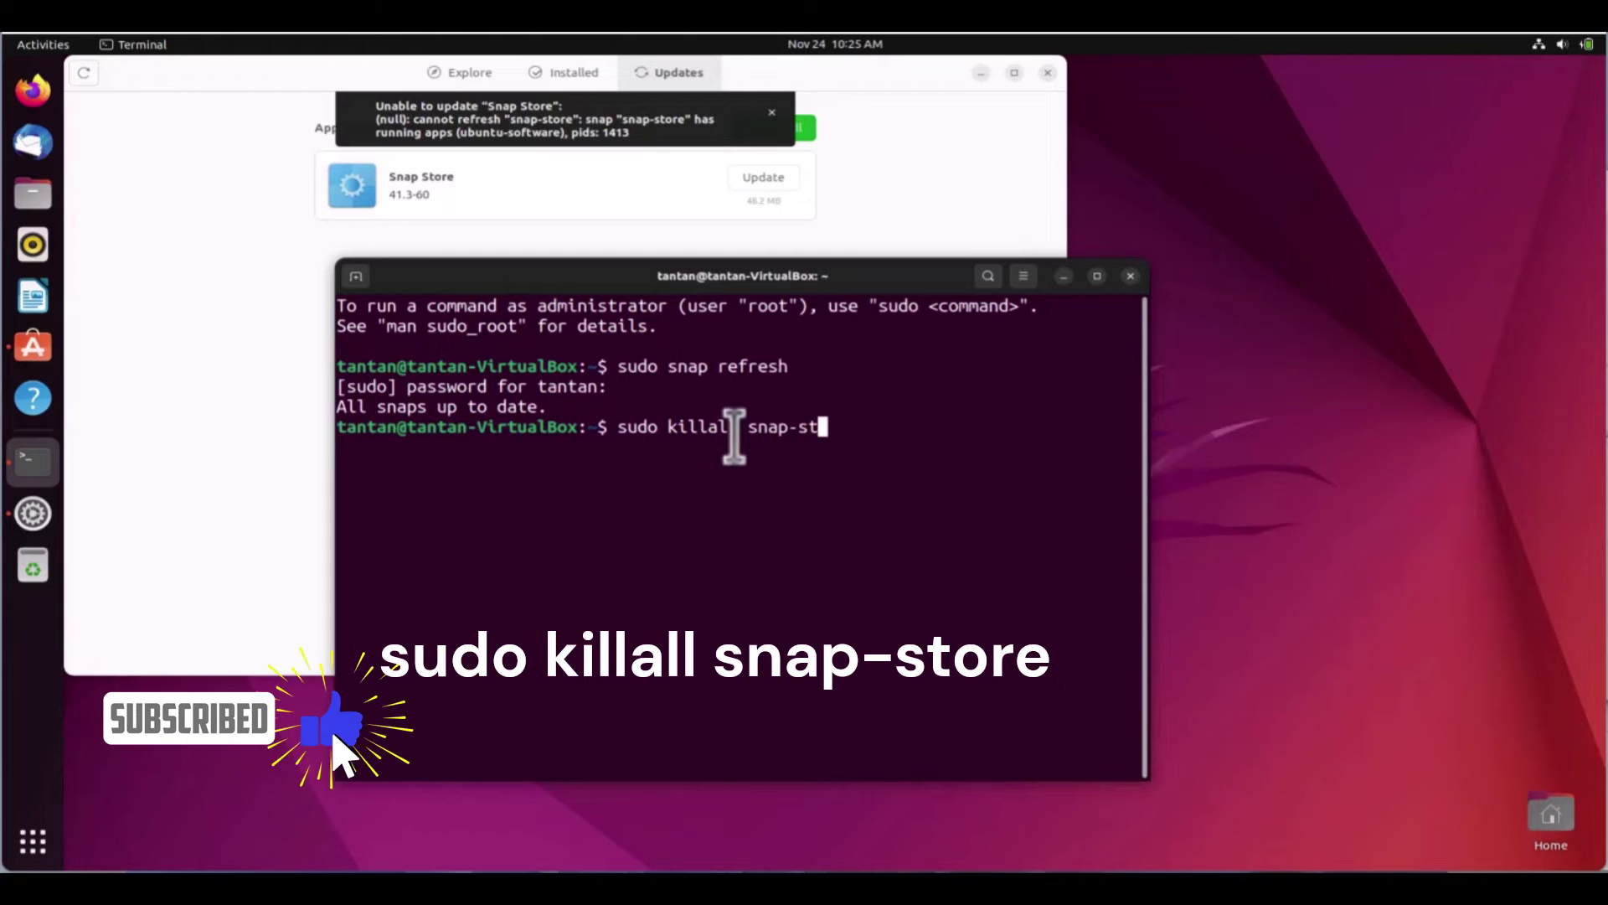
text(ore)
Step: Run 'sudo killall snap-store' to close the Ubuntu Software window
key(Return)
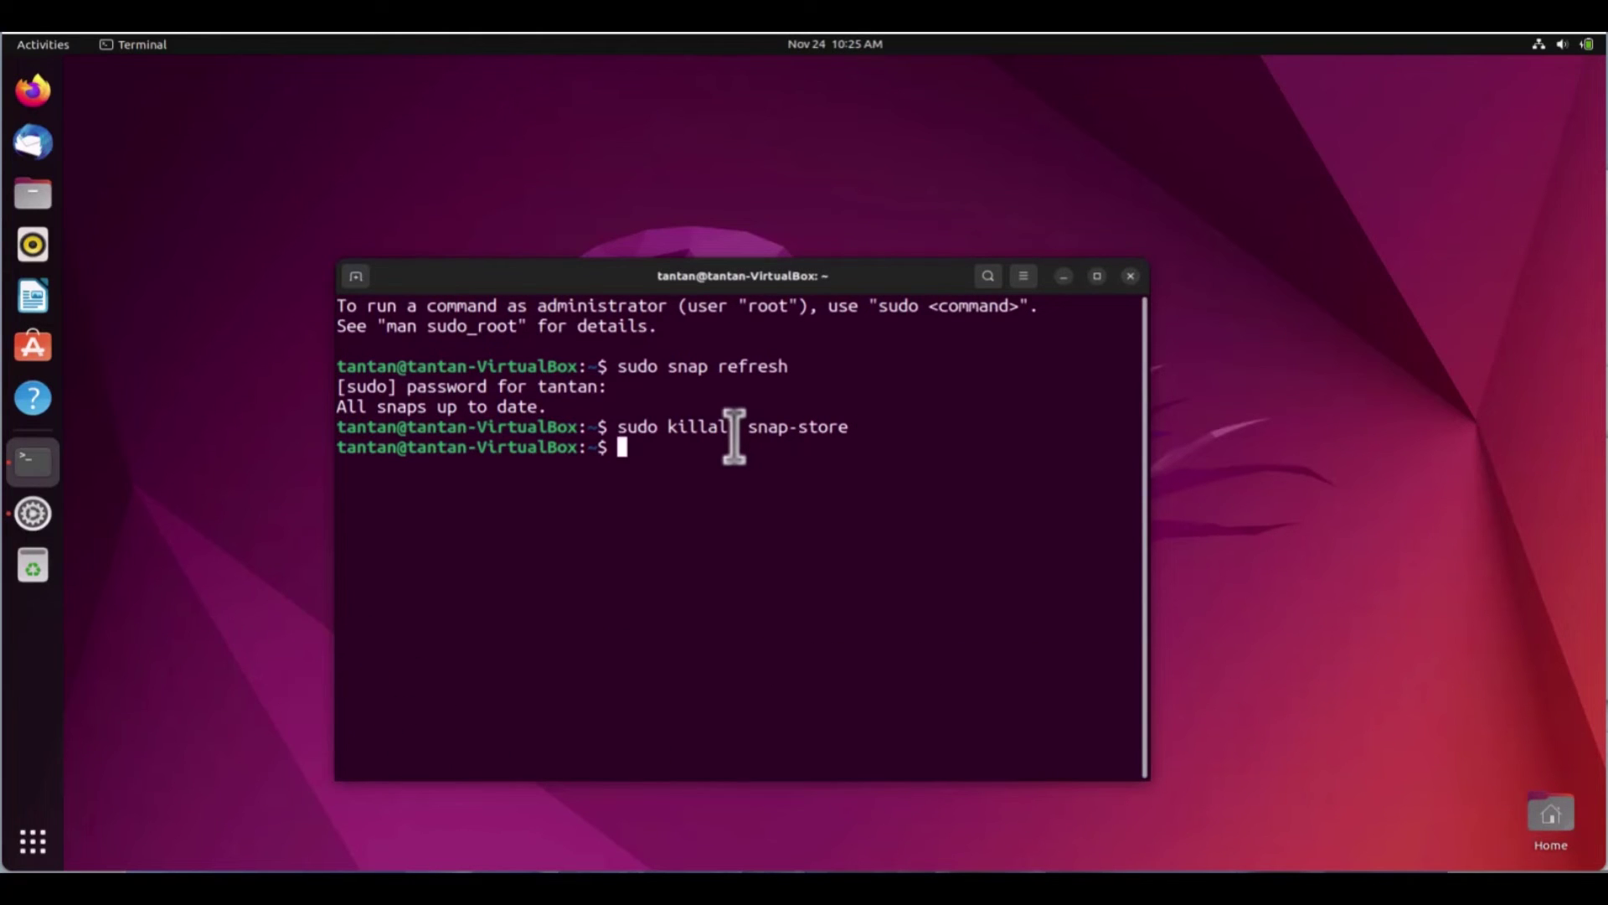
Step: Rerun 'sudo snap refresh' from history, updating snap-store to 41.3-64-g512c0ff
key(Up)
key(Up)
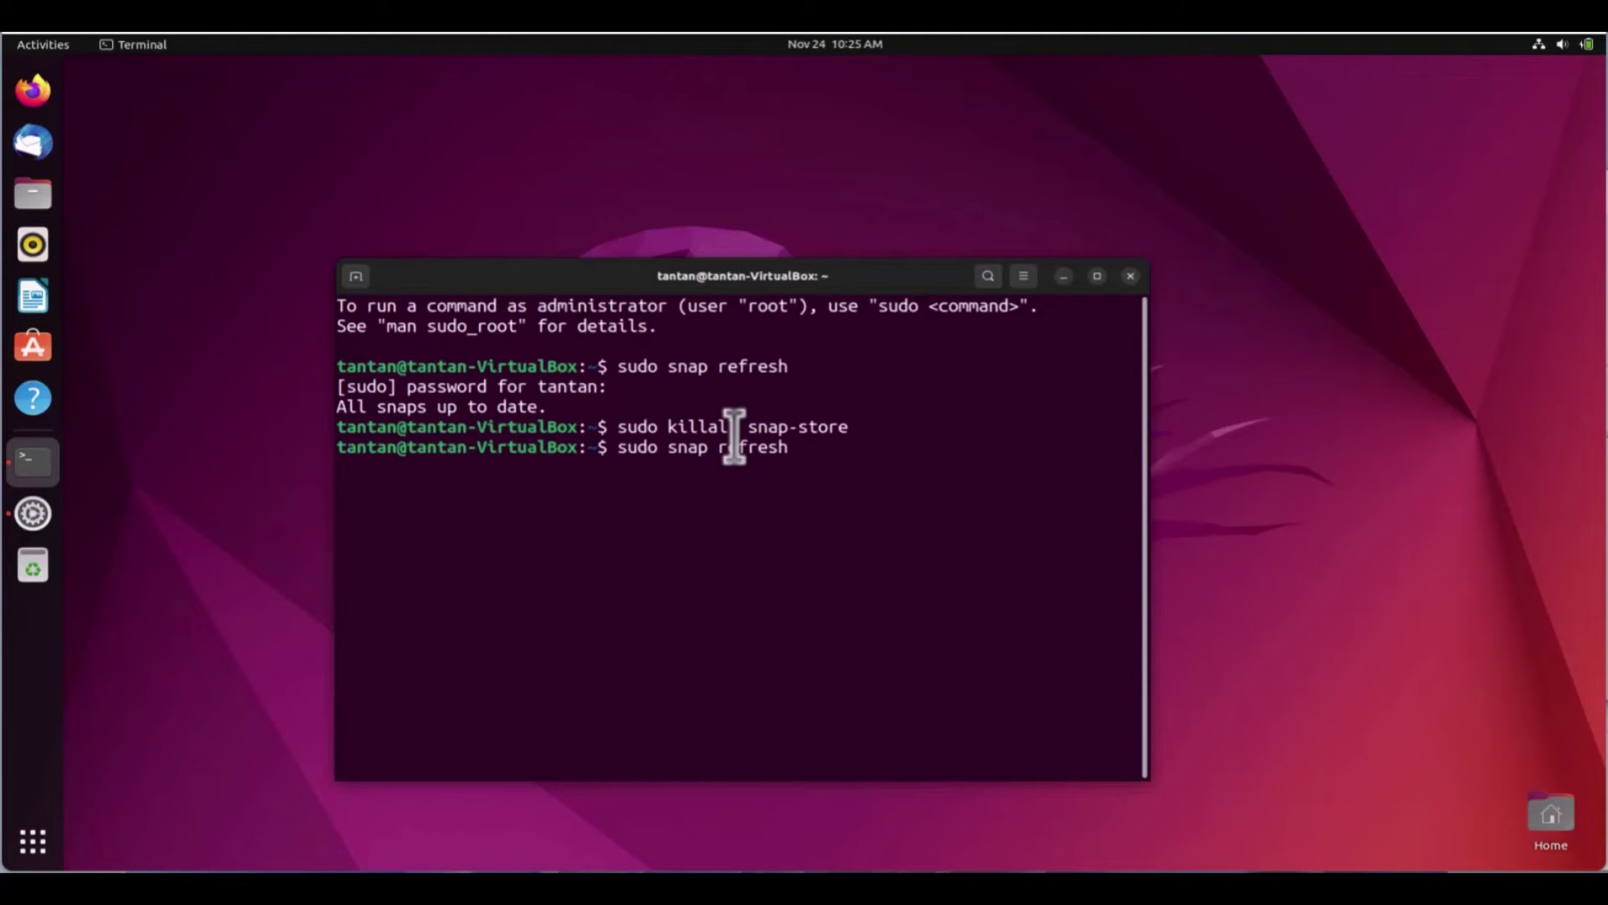
key(Return)
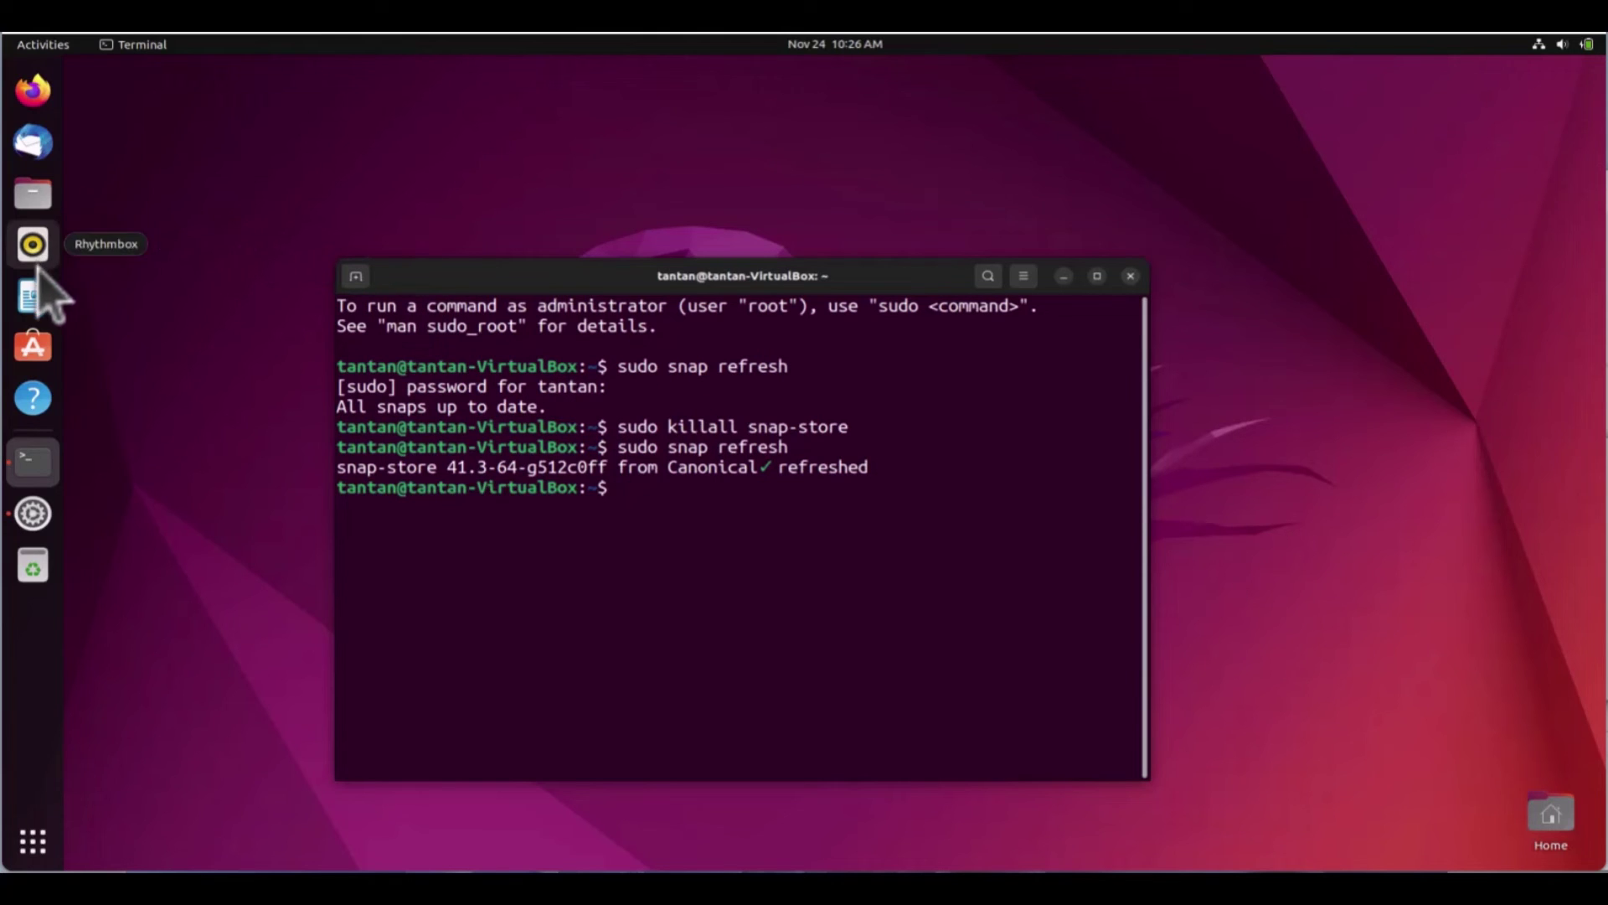
Step: Relaunch Ubuntu Software, confirm Updates shows Up to Date, and return to Explore
click(36, 358)
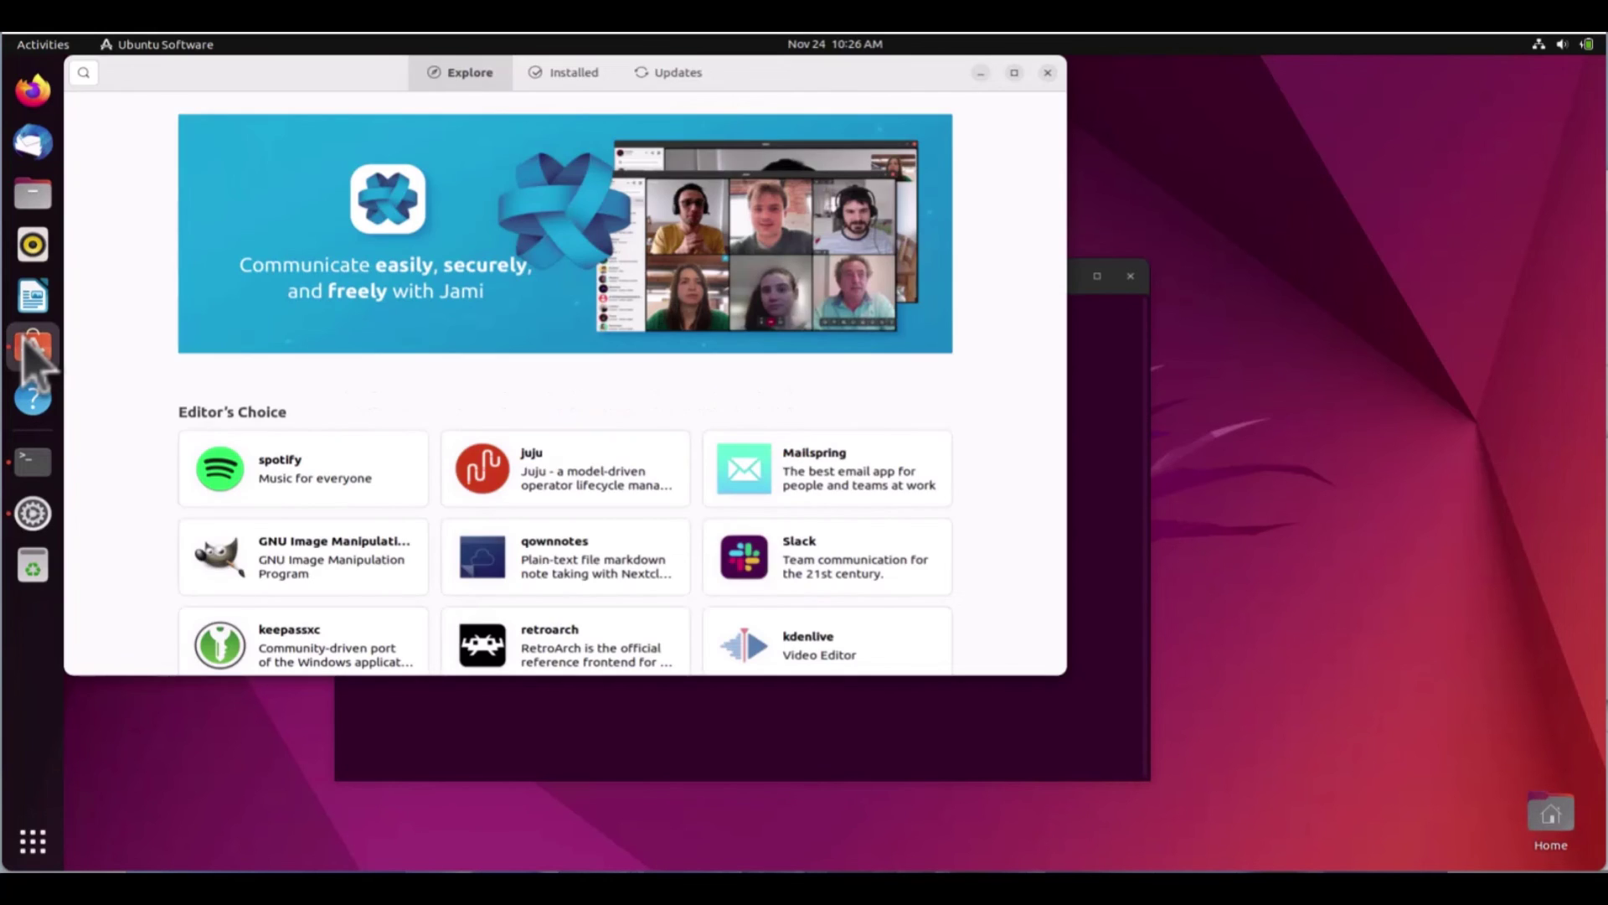
click(672, 76)
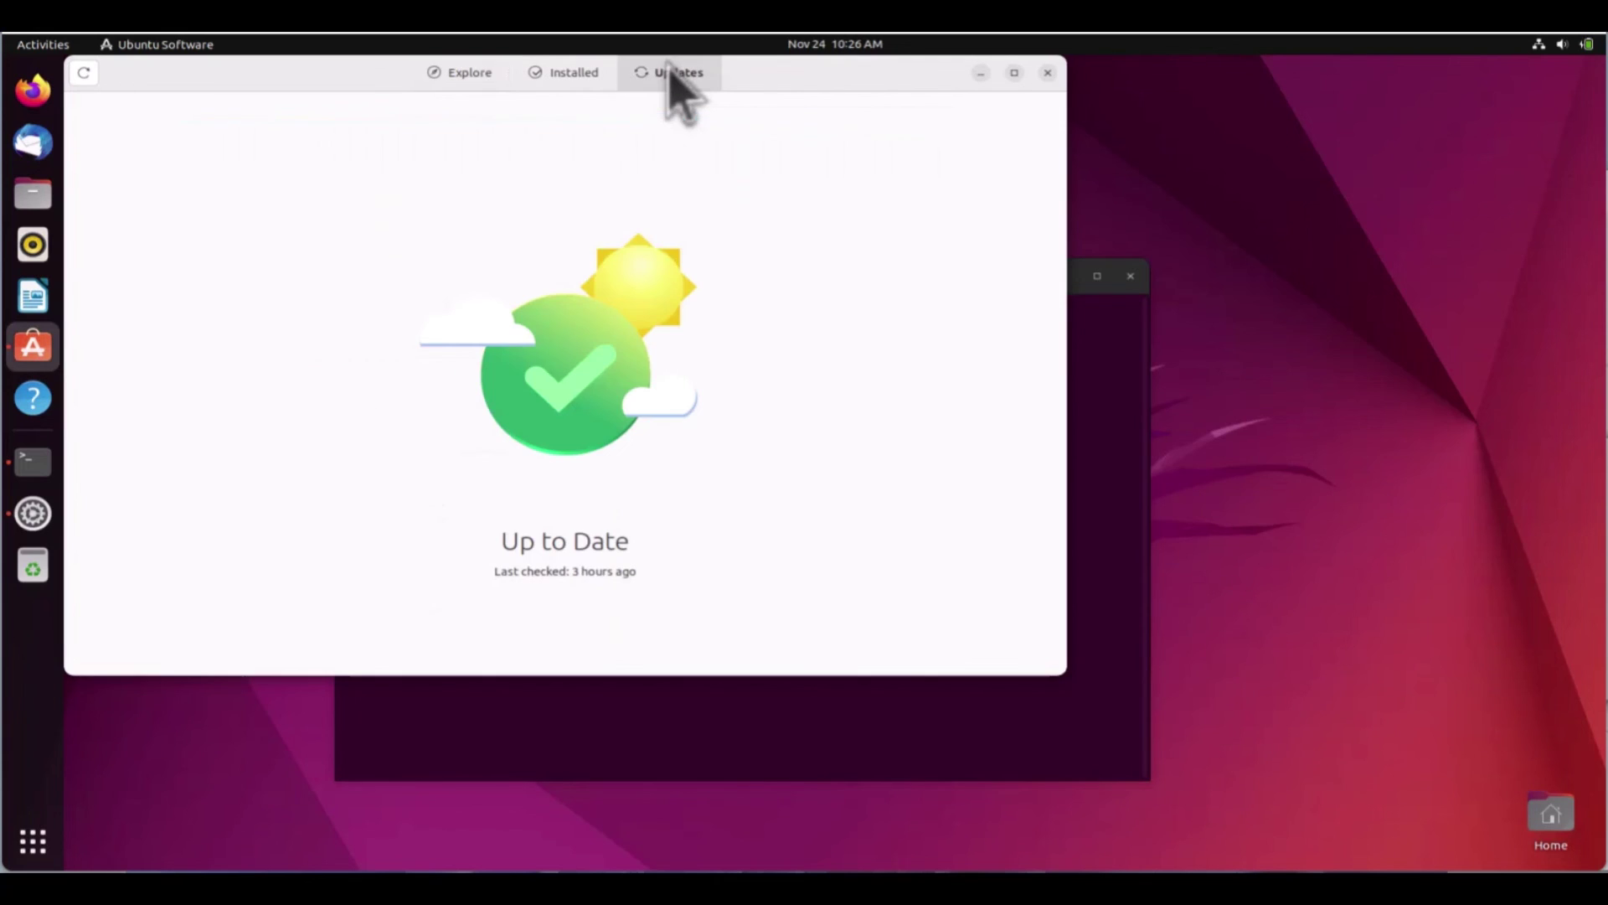
click(471, 76)
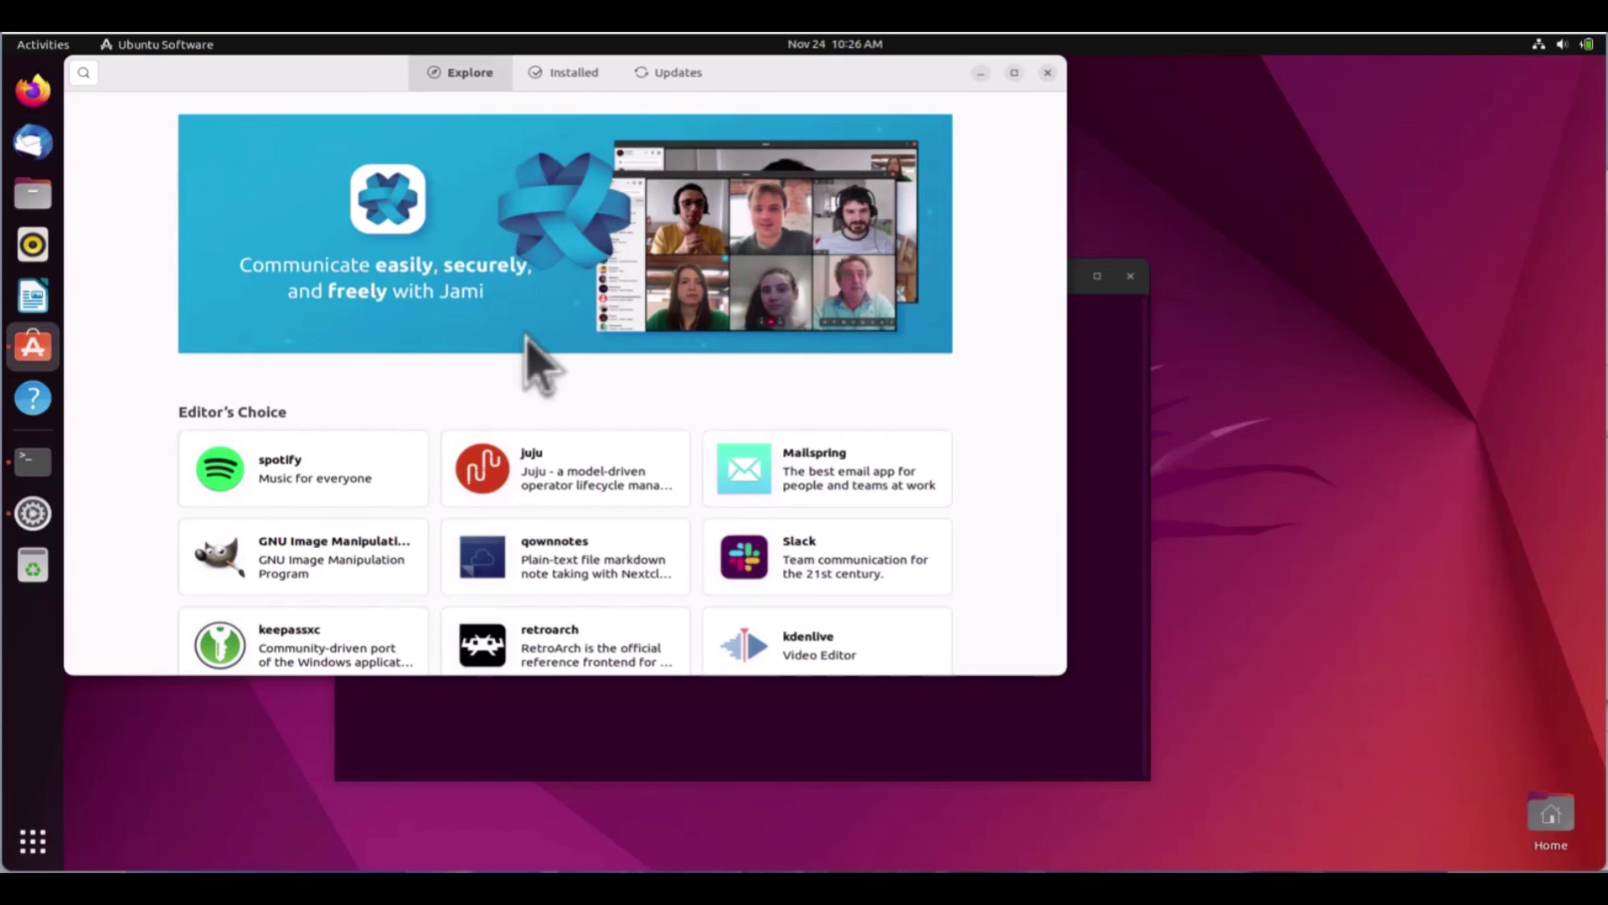
scroll(615, 583, down, 1)
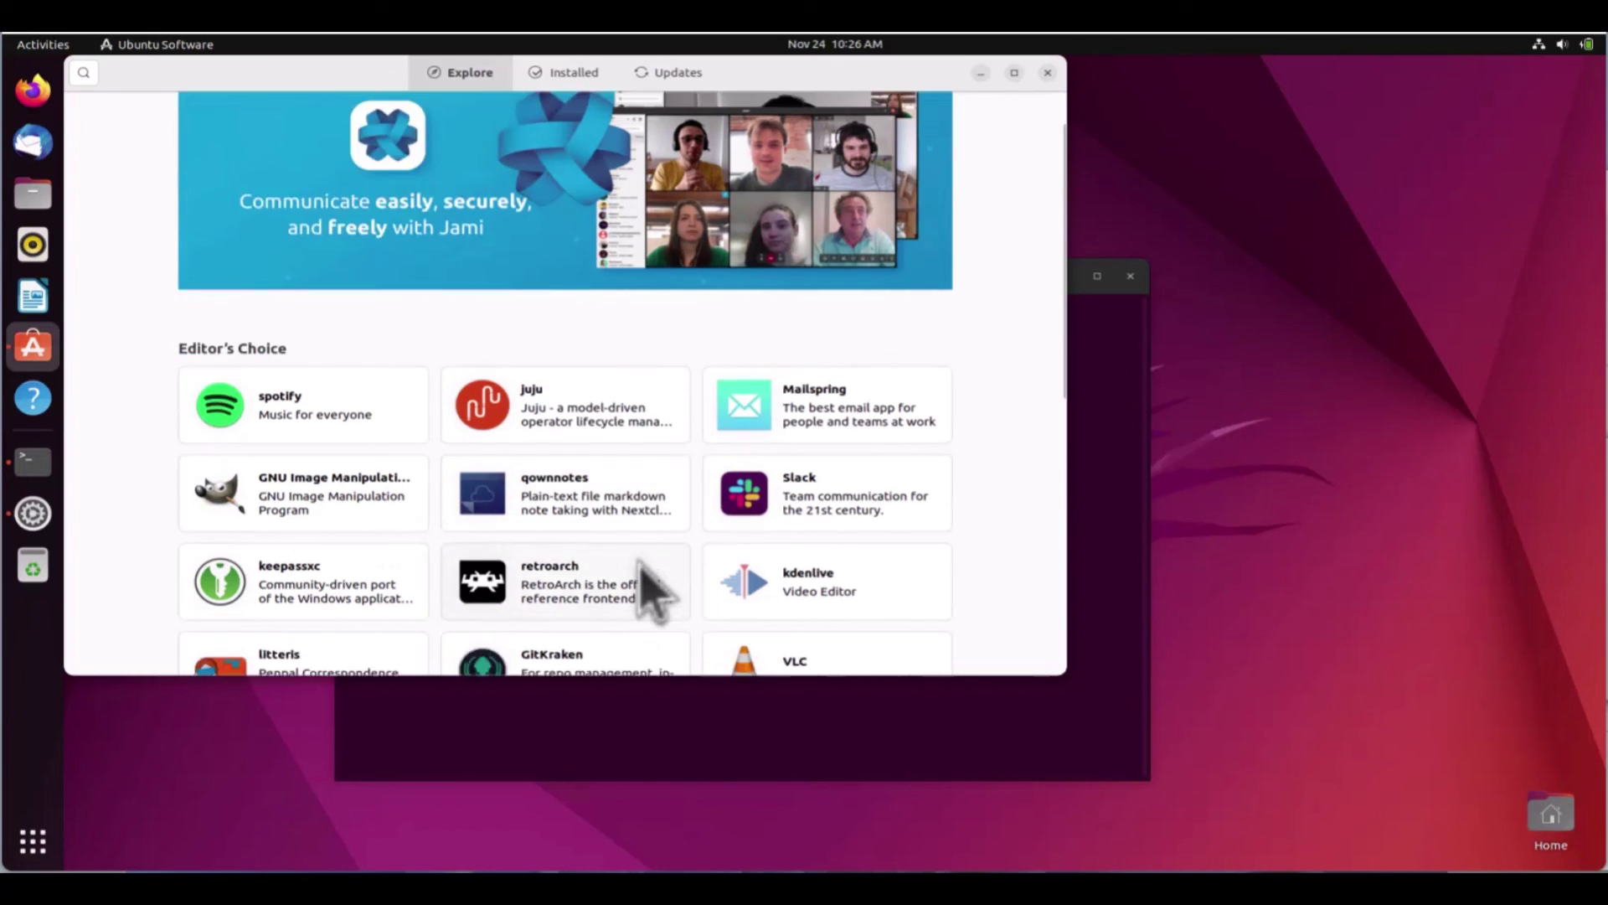
scroll(641, 588, down, 3)
scroll(641, 588, down, 2)
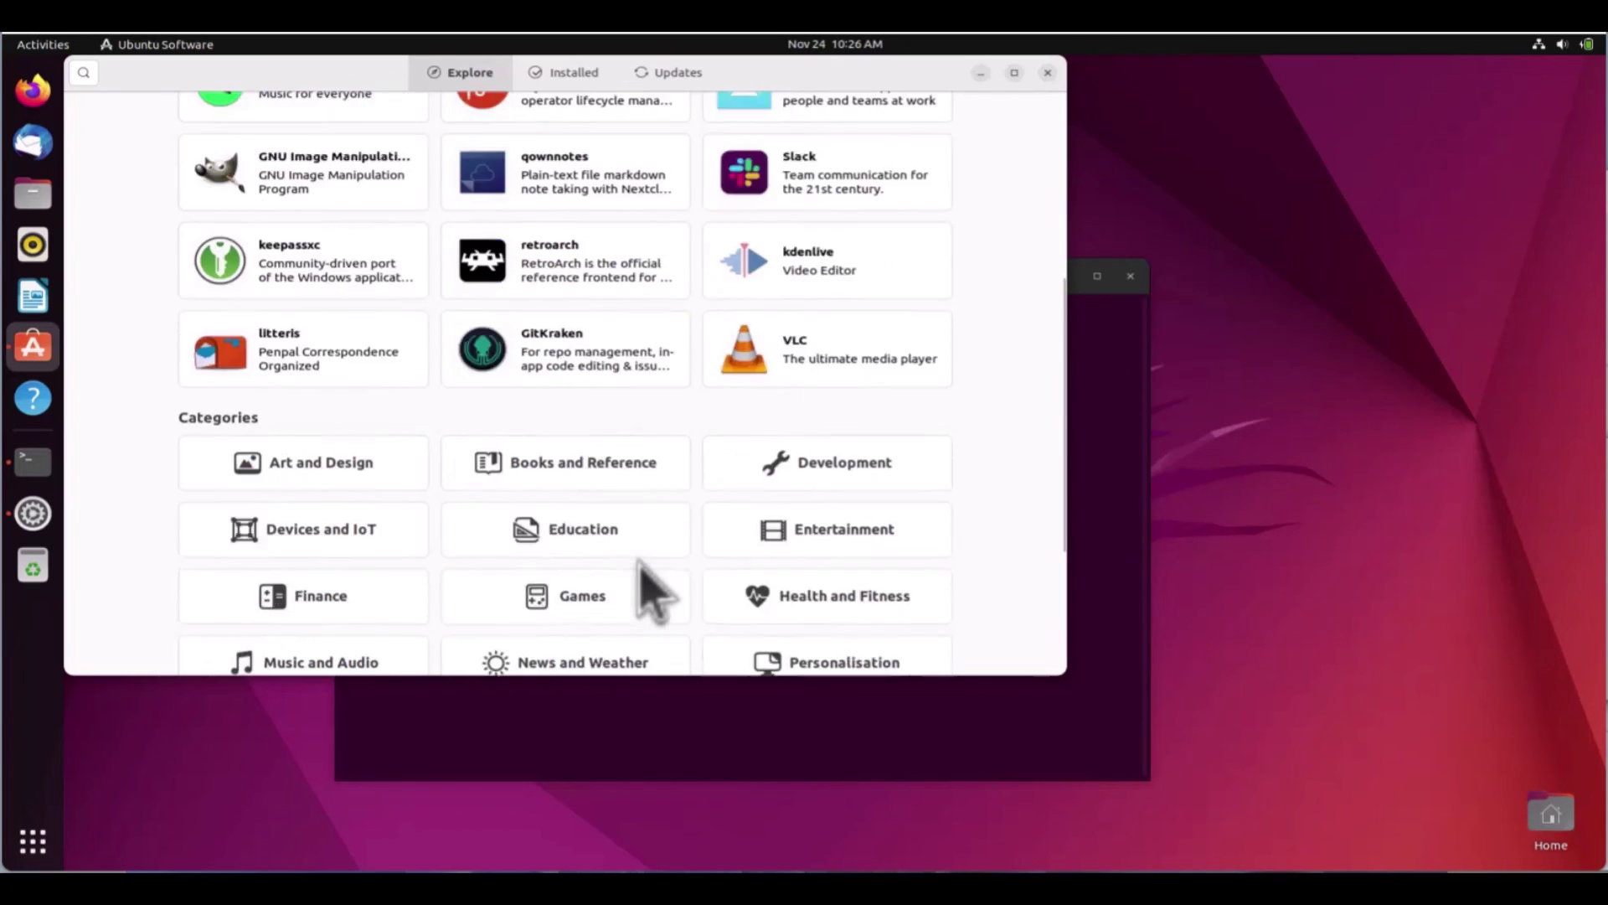
scroll(641, 588, down, 1)
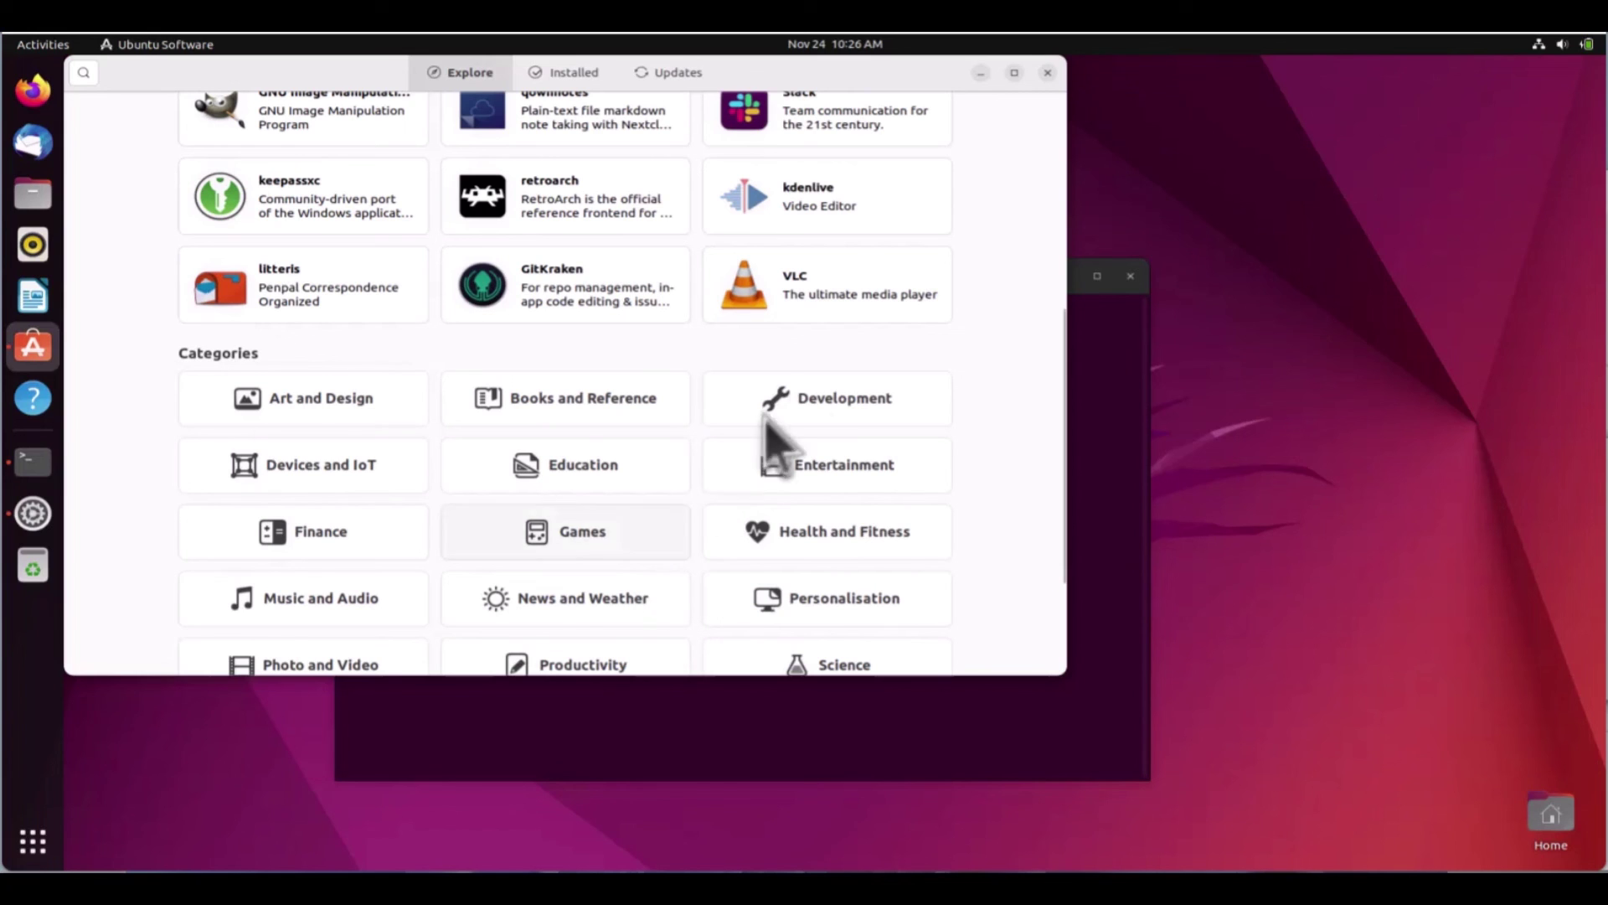
scroll(707, 337, up, 6)
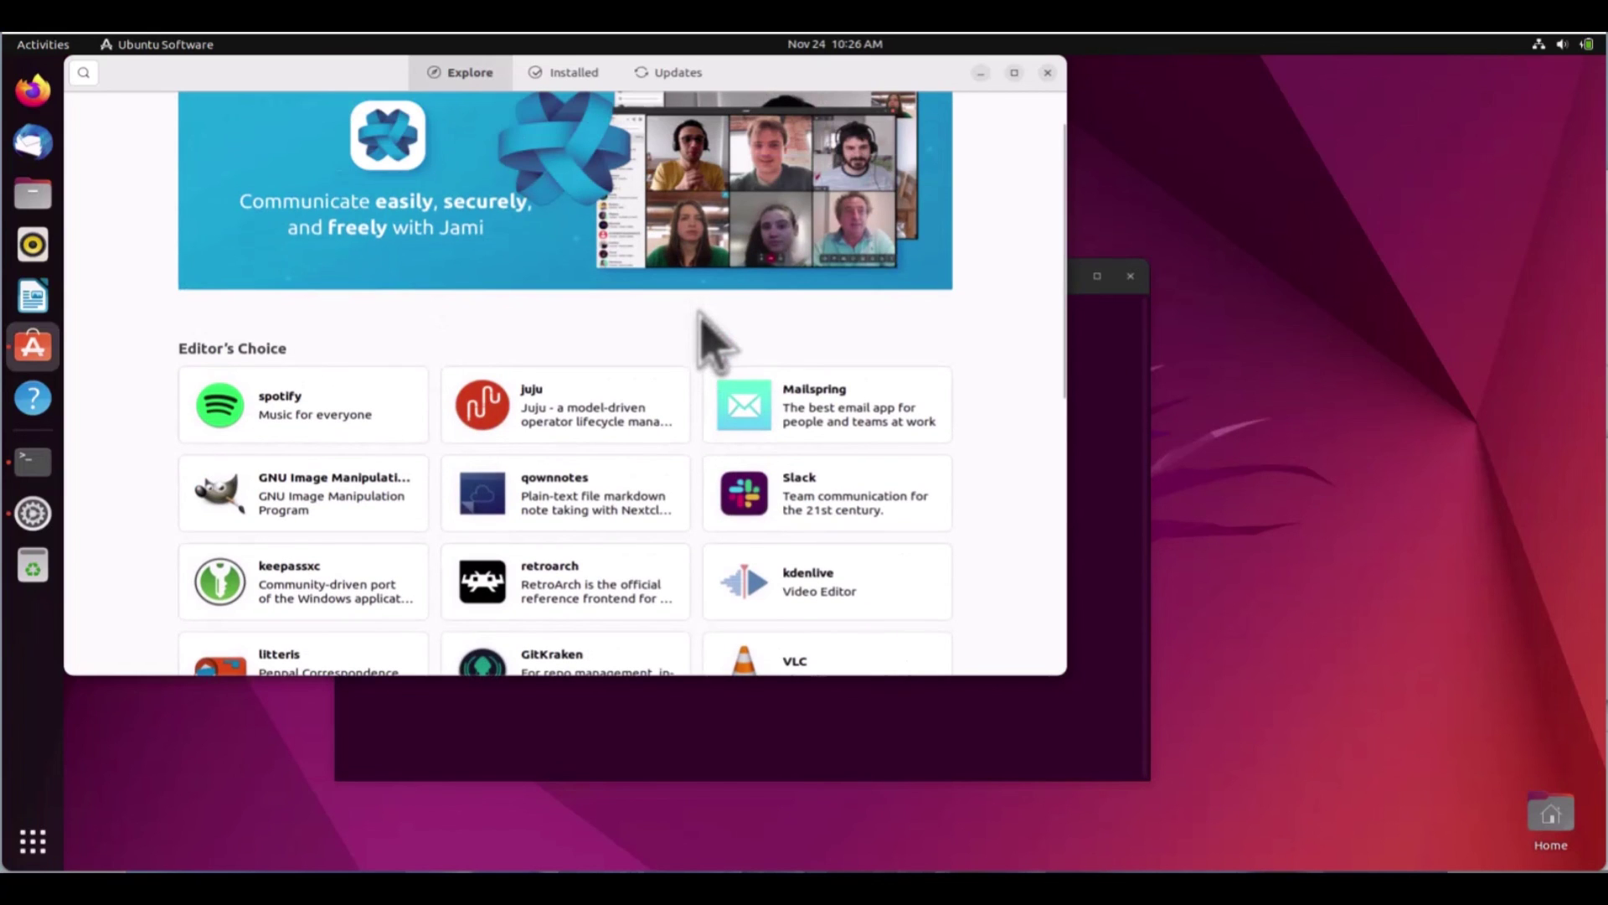